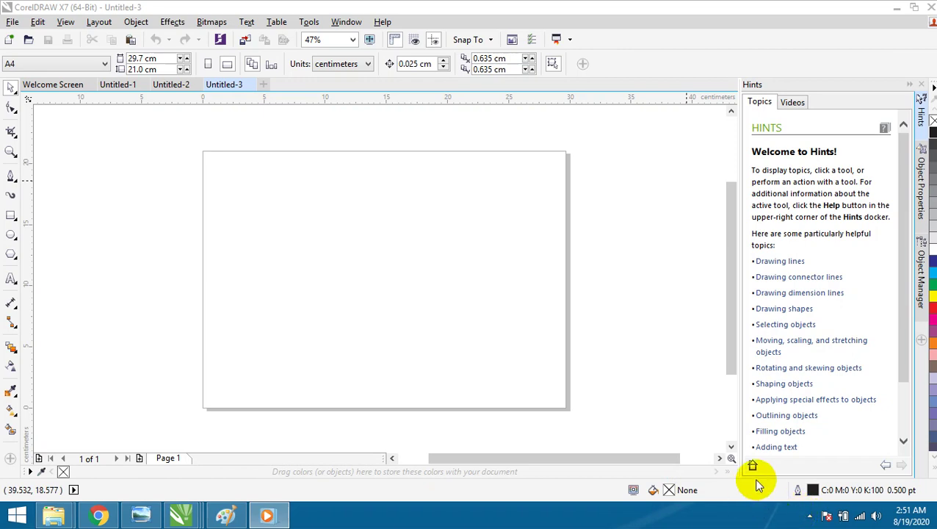
# Play the Subscribe button animation in the media player, pause it and return to the blank drawing.
pyautogui.click(273, 517)
pyautogui.click(445, 497)
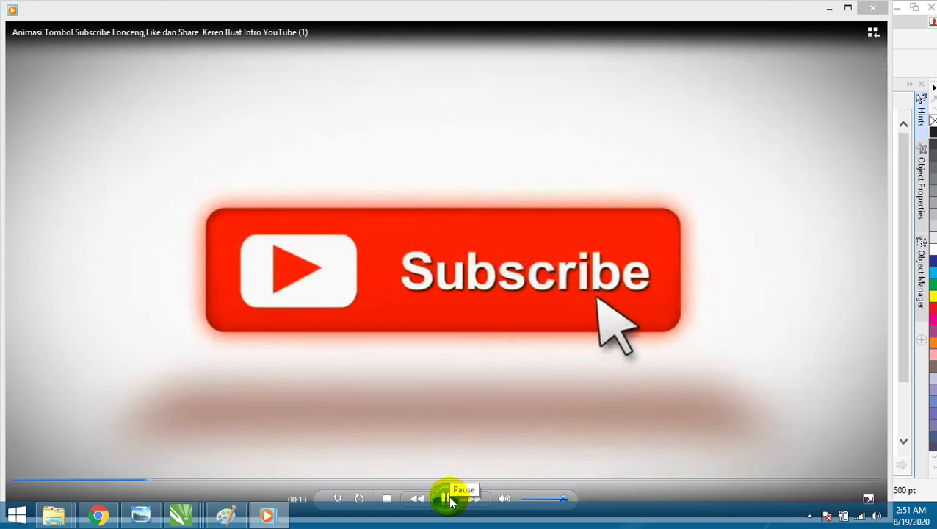
pyautogui.click(449, 499)
pyautogui.click(828, 9)
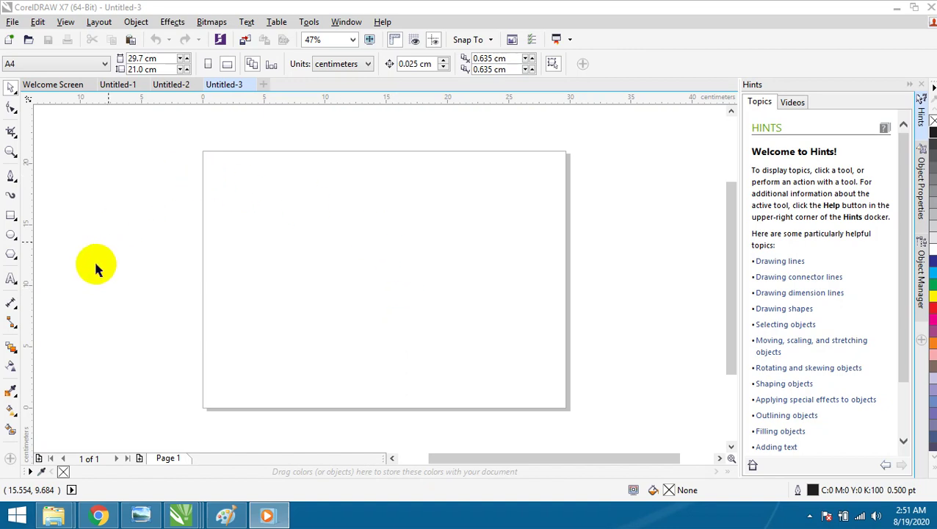
# Draw a near-circular ellipse about 12 × 11.9 cm in the middle of the page and shift it slightly upward.
pyautogui.click(11, 233)
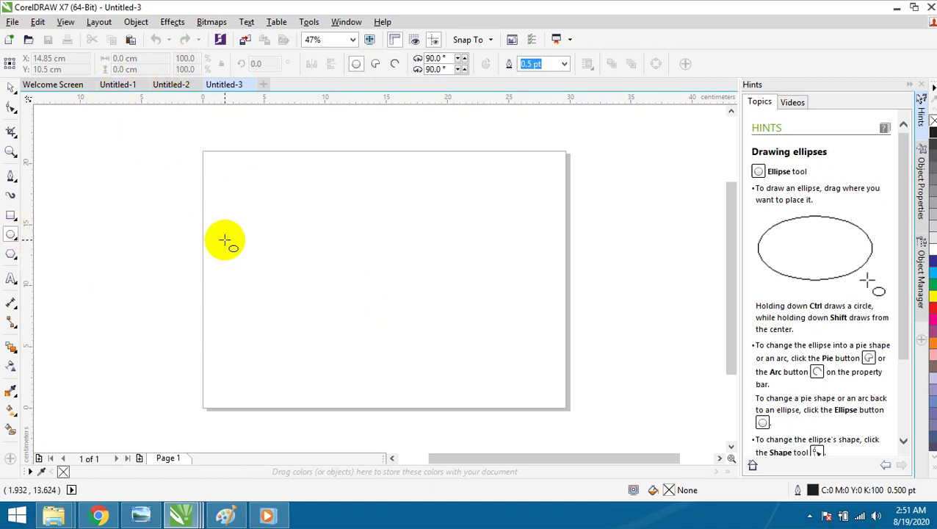
pyautogui.moveTo(308, 203); pyautogui.dragTo(451, 348)
pyautogui.click(11, 87)
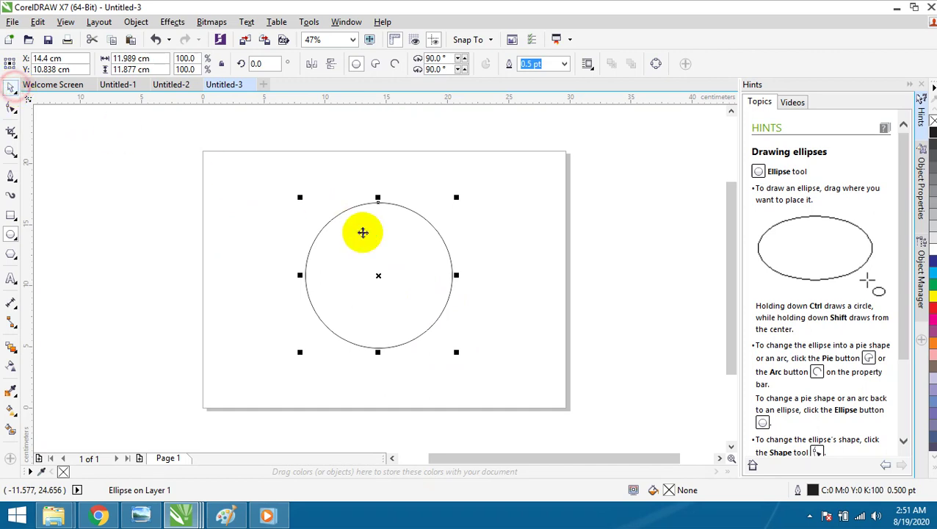
pyautogui.moveTo(376, 249); pyautogui.dragTo(370, 235)
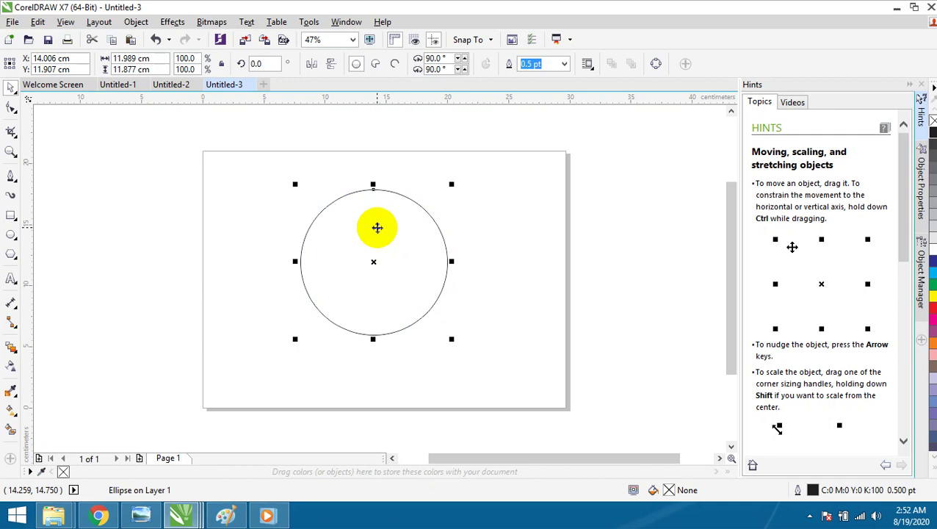
# Draw a small upright ellipse, move it inside the upper part of the large circle and enlarge it to about 2.2 × 2.5 cm.
pyautogui.click(11, 235)
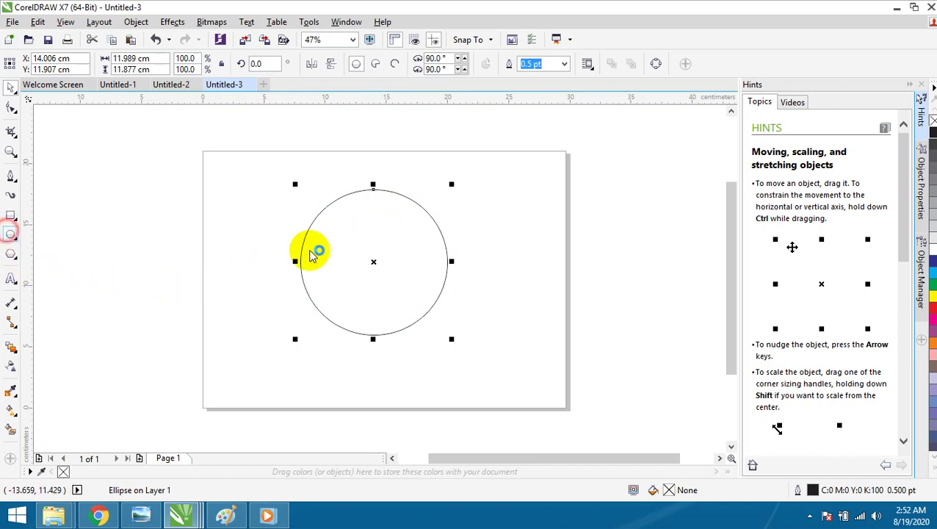
pyautogui.moveTo(251, 237); pyautogui.dragTo(272, 259)
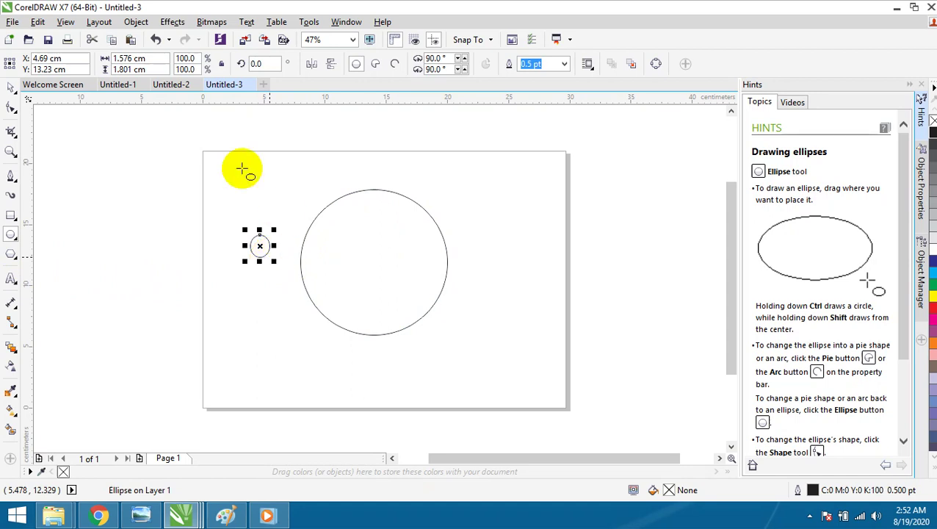
pyautogui.click(15, 90)
pyautogui.click(259, 246)
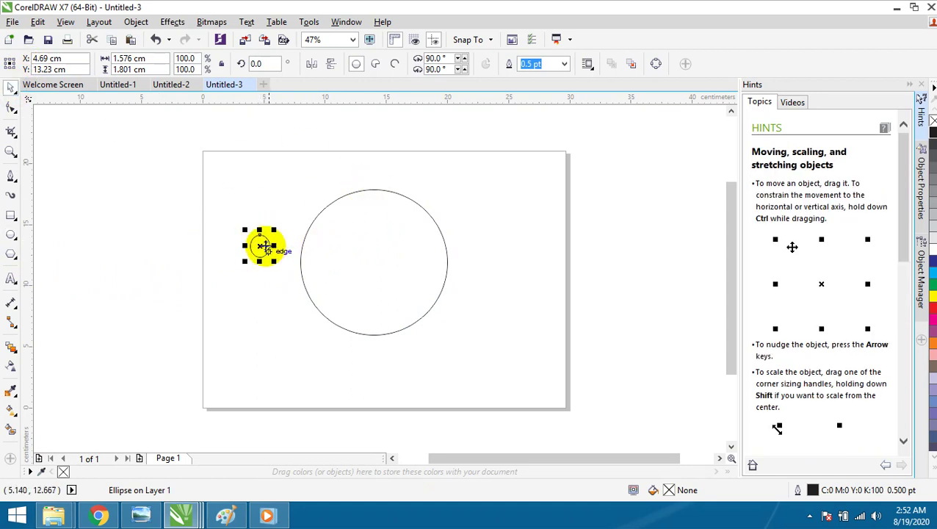
pyautogui.moveTo(261, 245); pyautogui.dragTo(371, 192)
pyautogui.scroll(2, 372, 213)
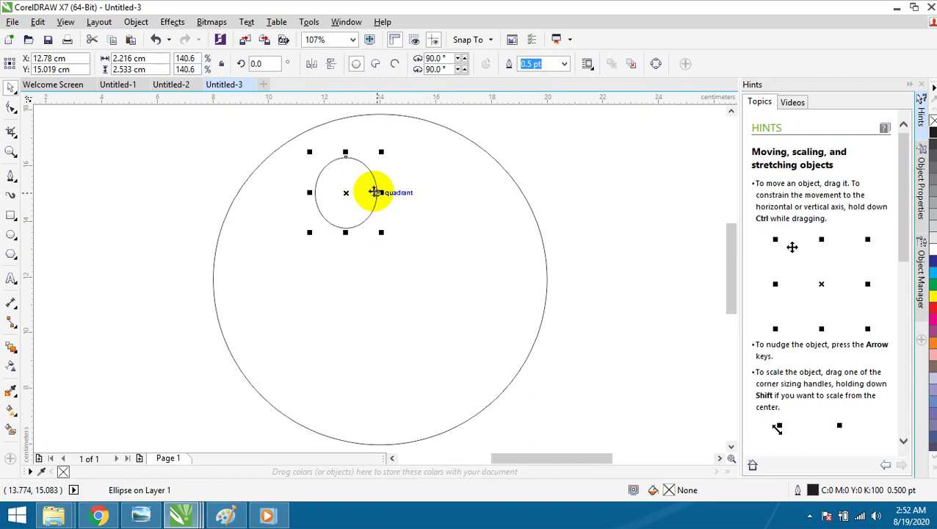
# Duplicate the small ellipse beside the original with a slight overlap, level the pair and weld them into one eye shape.
pyautogui.moveTo(374, 191); pyautogui.dragTo(413, 186)
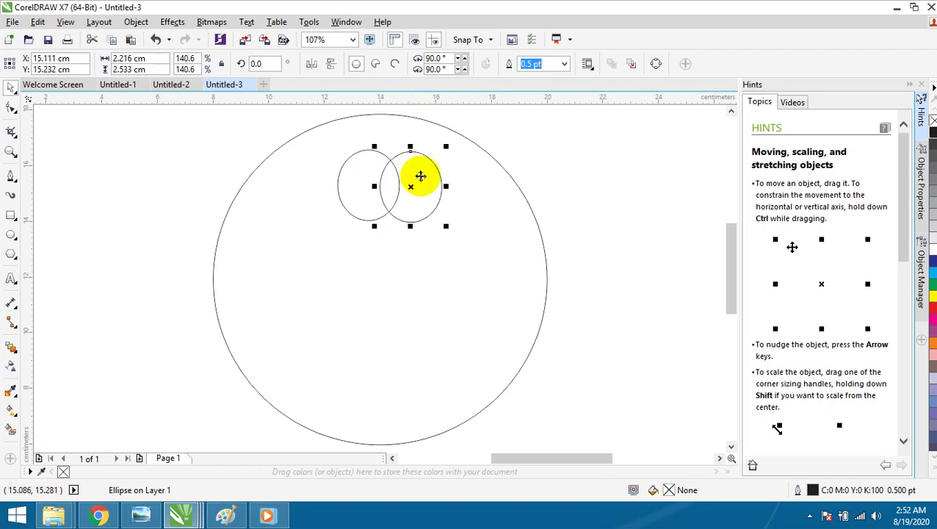
pyautogui.moveTo(513, 124); pyautogui.dragTo(356, 230)
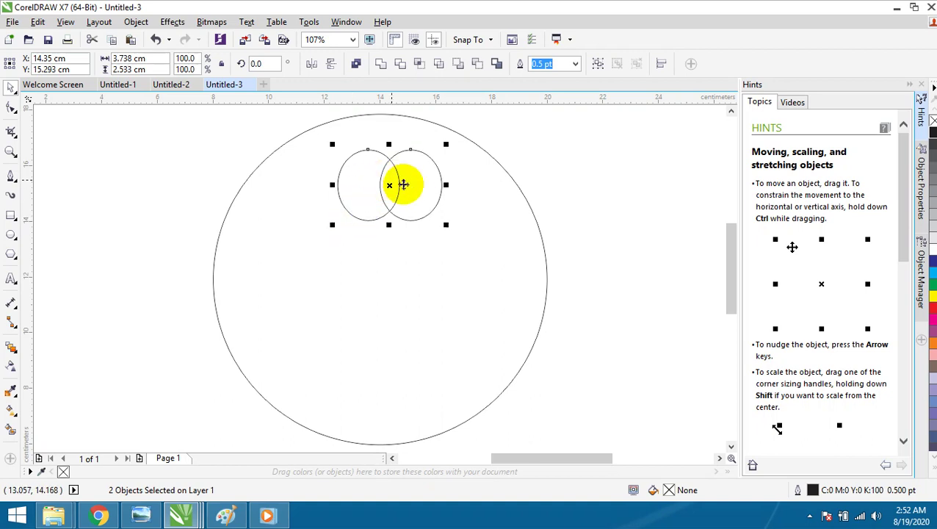
pyautogui.moveTo(402, 183)
pyautogui.mouseDown()
pyautogui.moveTo(404, 192)
pyautogui.moveTo(397, 188)
pyautogui.mouseUp()
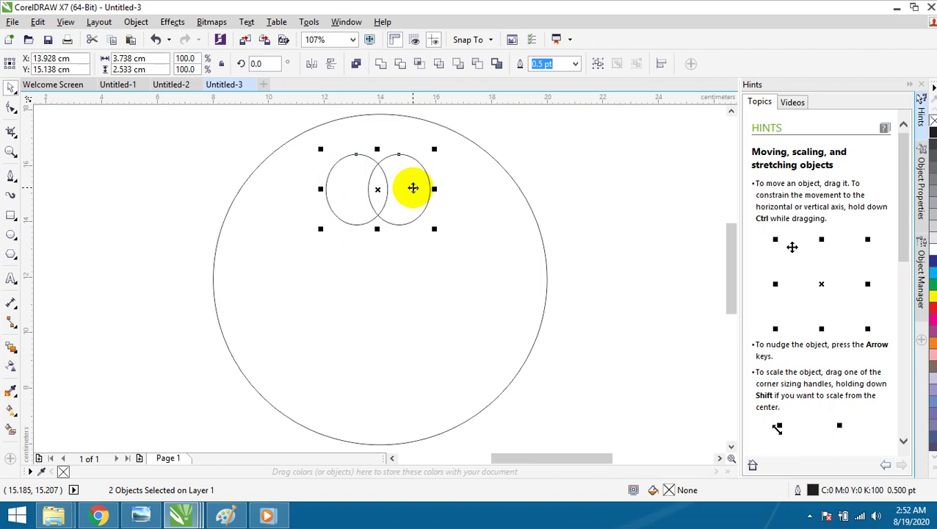
pyautogui.click(381, 67)
pyautogui.moveTo(433, 188); pyautogui.dragTo(425, 178)
pyautogui.click(546, 156)
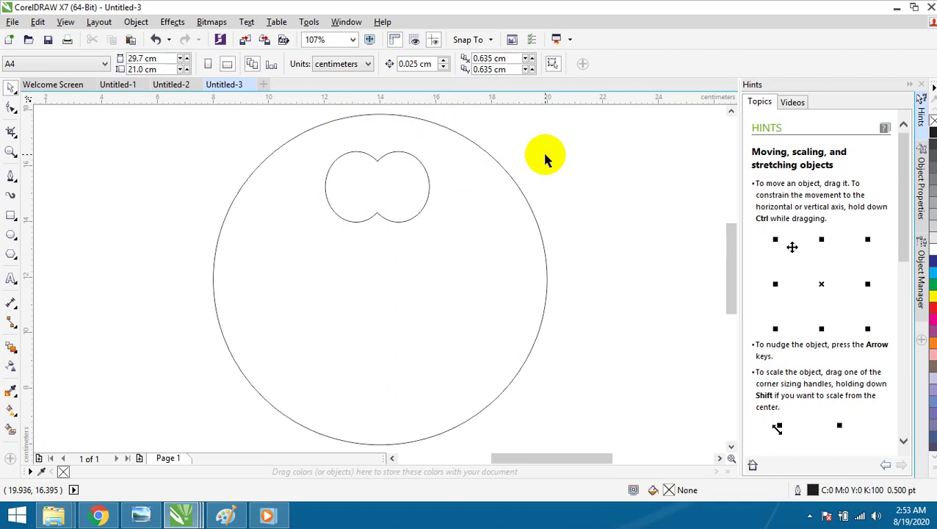
# Centre the welded eye shape horizontally on the large circle.
pyautogui.click(429, 187)
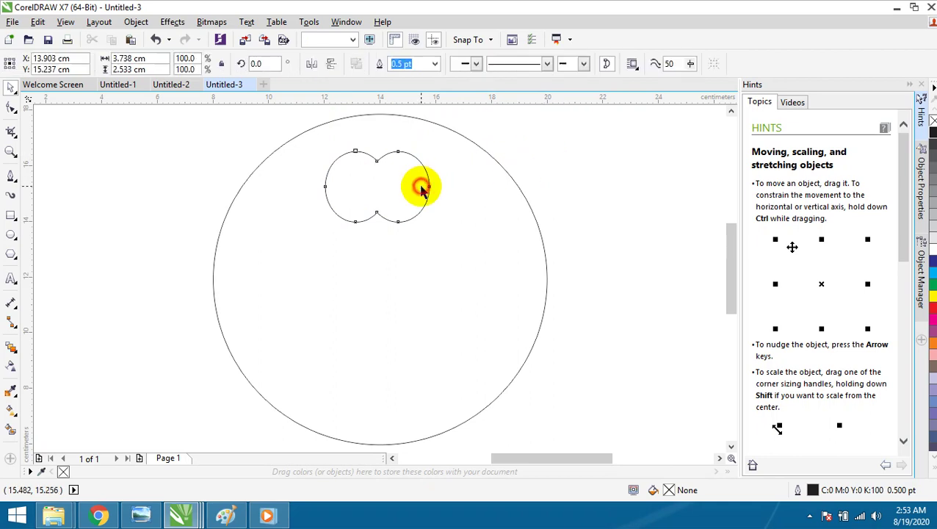
pyautogui.keyDown('shift'); pyautogui.click(490, 222); pyautogui.keyUp('shift')
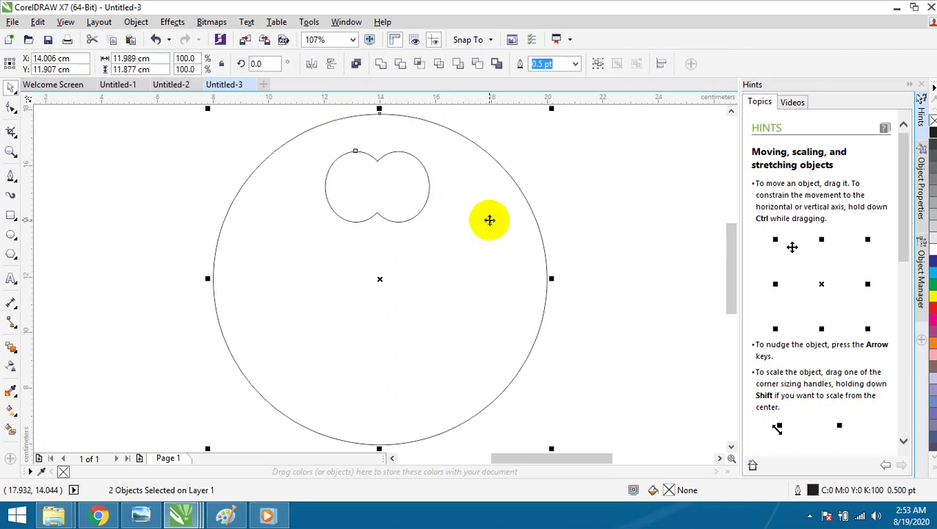
pyautogui.press('c')
pyautogui.click(553, 199)
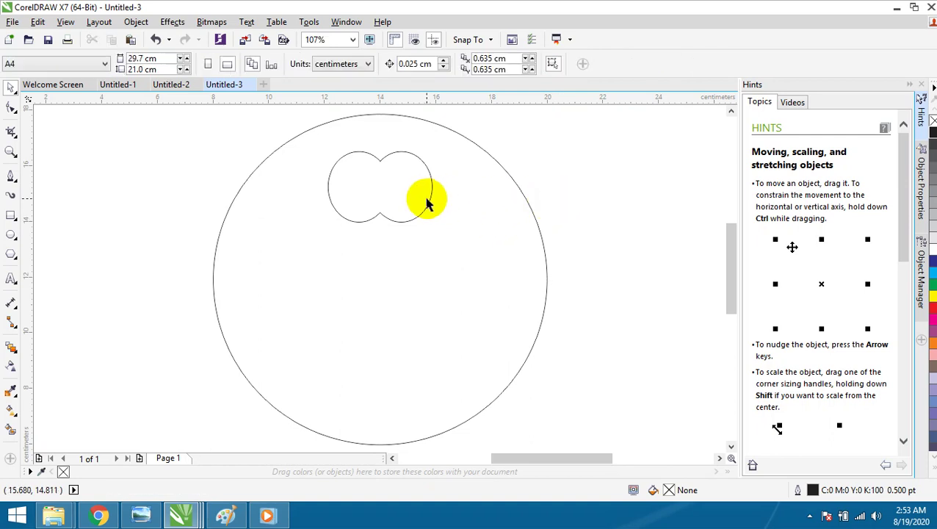
# Widen the eye shape to about 5 cm and realign it to the large circle's vertical centre line.
pyautogui.click(432, 186)
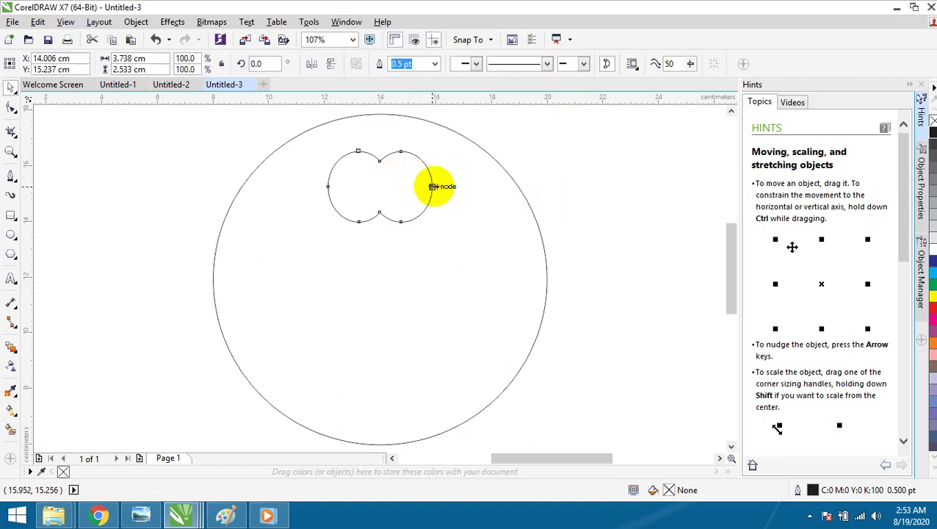
pyautogui.click(531, 170)
pyautogui.click(430, 188)
pyautogui.moveTo(432, 188); pyautogui.dragTo(452, 184)
pyautogui.moveTo(327, 186); pyautogui.dragTo(303, 186)
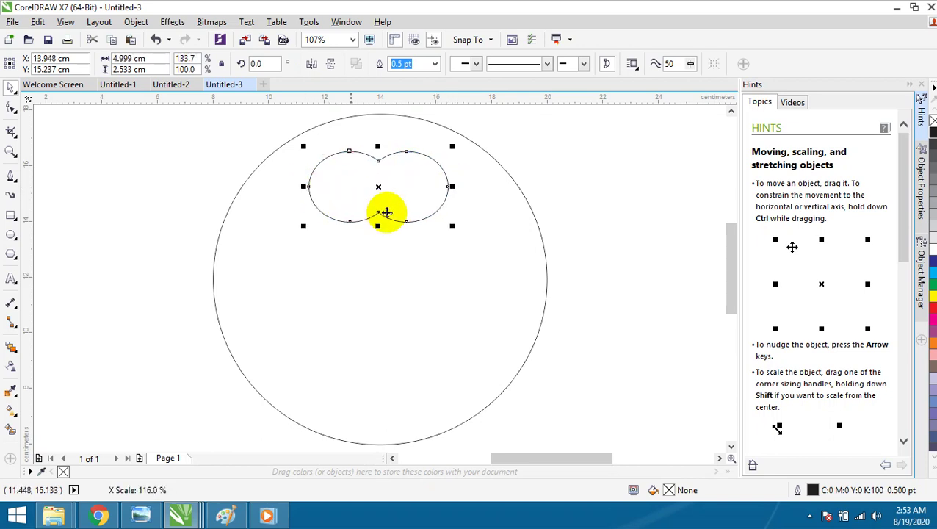
pyautogui.hotkey('ctrl', 'a')
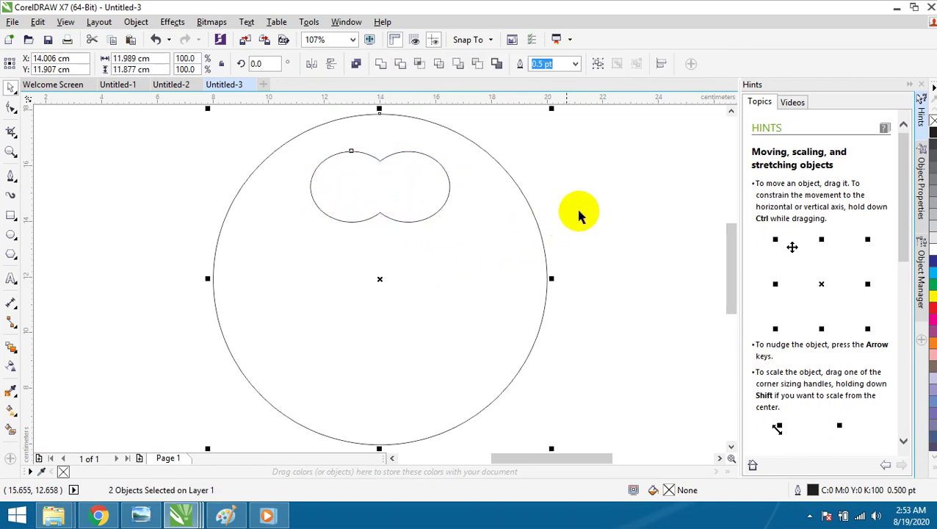
pyautogui.click(579, 214)
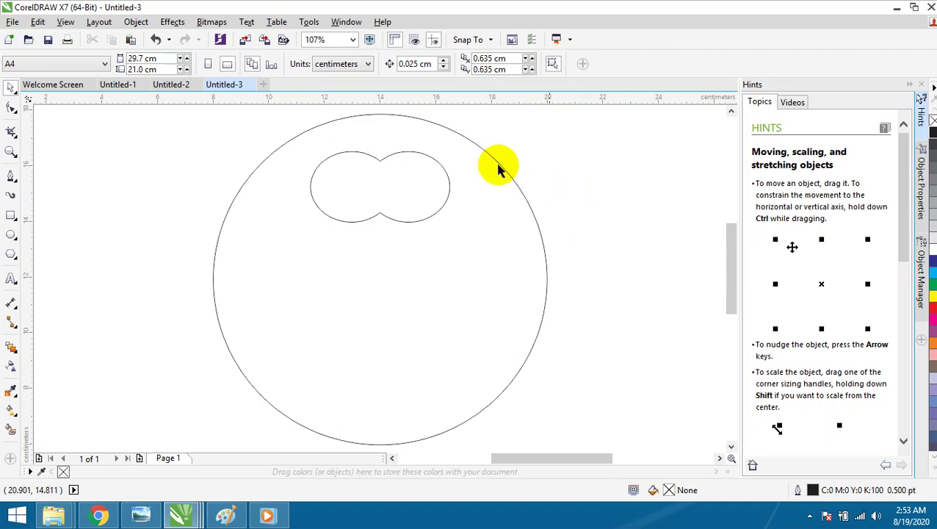
# Stretch the eye shape slightly downward to make it taller.
pyautogui.click(417, 189)
pyautogui.moveTo(379, 225); pyautogui.dragTo(379, 234)
pyautogui.click(576, 177)
# Draw a narrow upright ellipse about 0.5 × 1.4 cm inside the left eye and fill it black as a pupil.
pyautogui.click(11, 234)
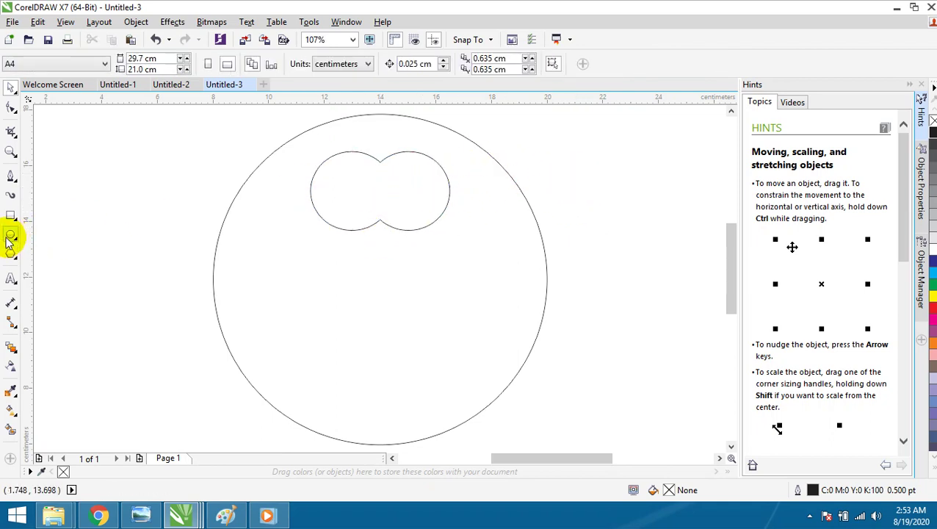
pyautogui.moveTo(347, 178); pyautogui.dragTo(362, 217)
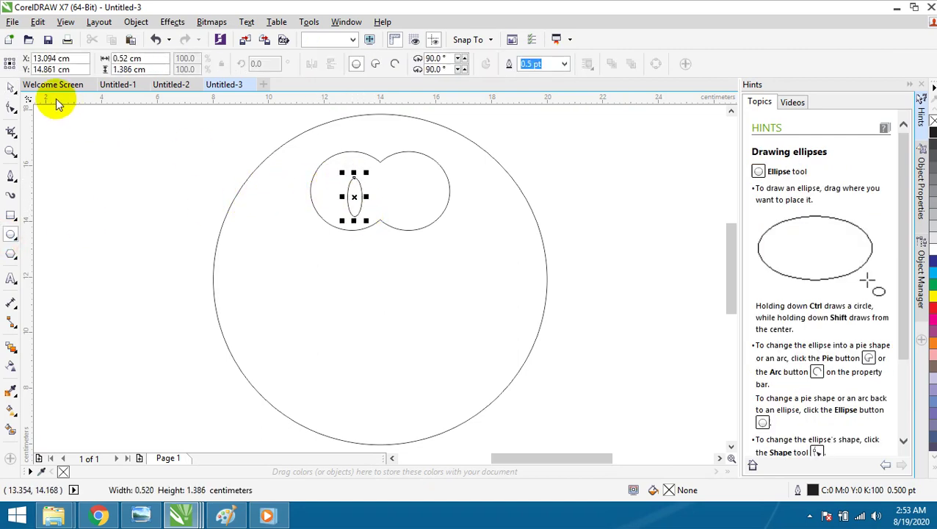
pyautogui.click(10, 87)
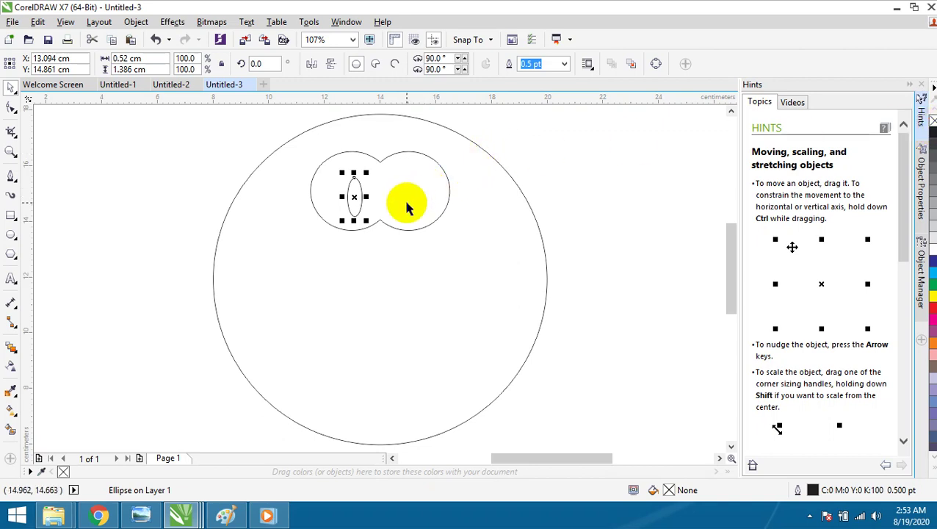
pyautogui.click(569, 147)
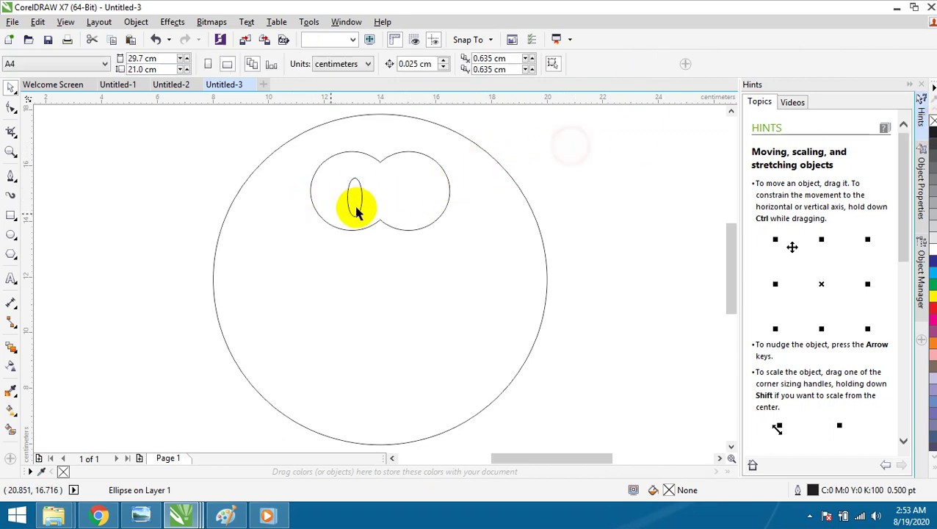
pyautogui.click(355, 206)
pyautogui.click(931, 133)
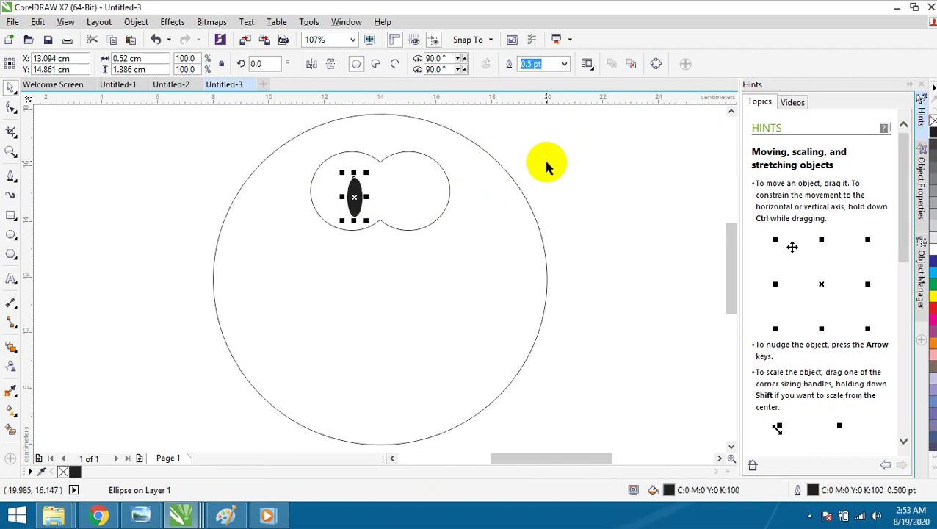
# Duplicate the black pupil into the right eye, and shorten and position both pupils at about 1 cm tall.
pyautogui.hotkey('ctrl', 'd')
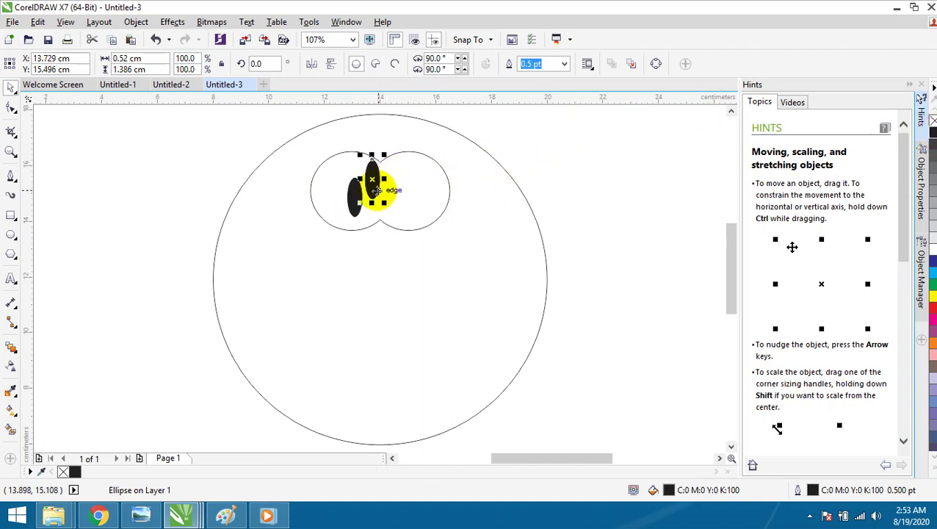
pyautogui.moveTo(380, 192); pyautogui.dragTo(408, 200)
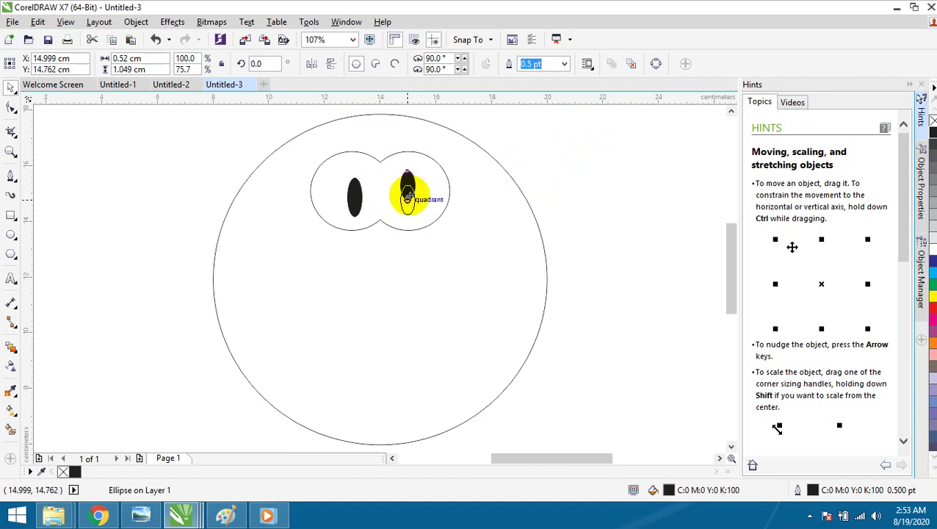
pyautogui.moveTo(356, 189); pyautogui.dragTo(347, 180)
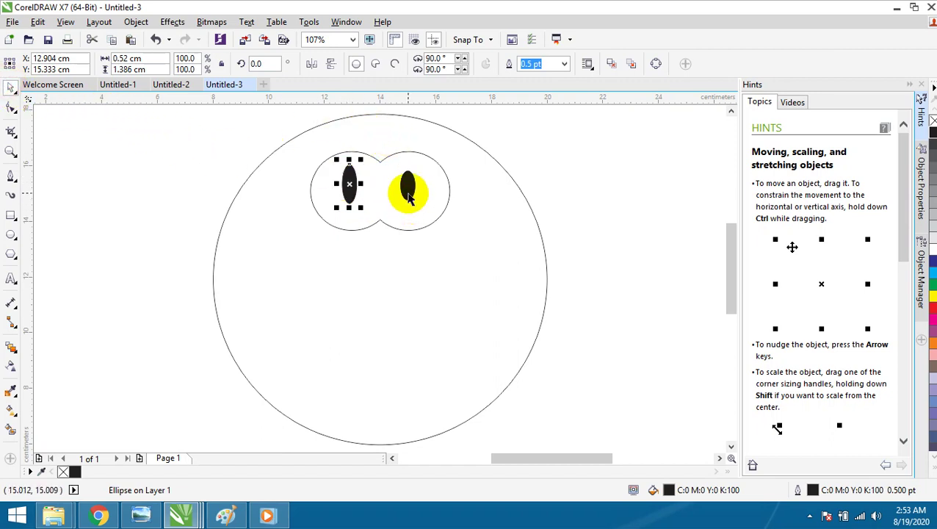
pyautogui.moveTo(365, 185)
pyautogui.mouseDown()
pyautogui.moveTo(411, 190)
pyautogui.moveTo(427, 156)
pyautogui.moveTo(425, 169)
pyautogui.moveTo(356, 189)
pyautogui.mouseUp()
pyautogui.moveTo(425, 168); pyautogui.dragTo(407, 185)
pyautogui.click(553, 155)
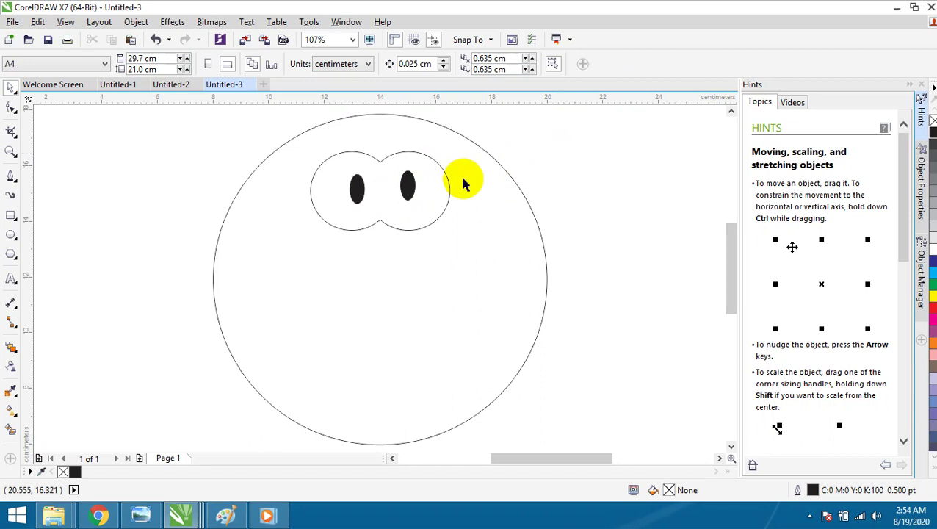
# Draw an ellipse about 7 × 8 cm overlapping the left edge of the large circle.
pyautogui.click(11, 234)
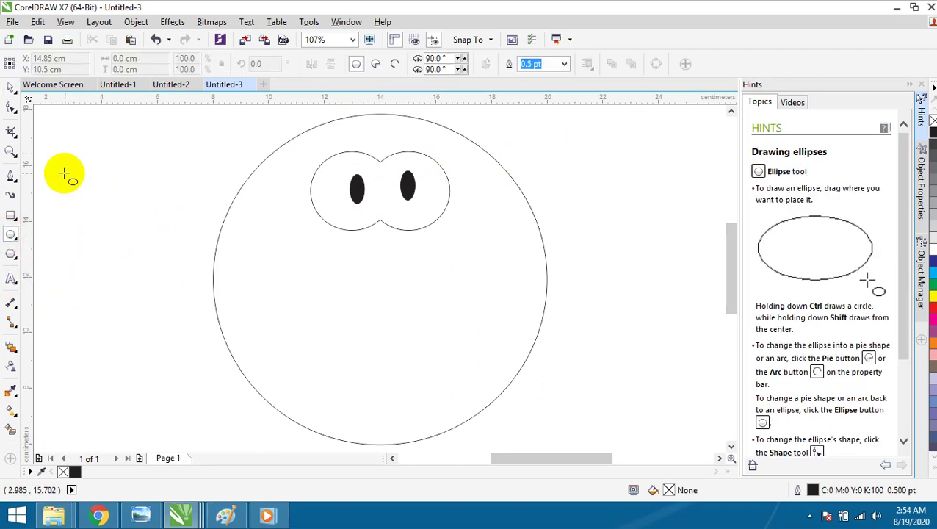
pyautogui.moveTo(69, 174); pyautogui.dragTo(253, 397)
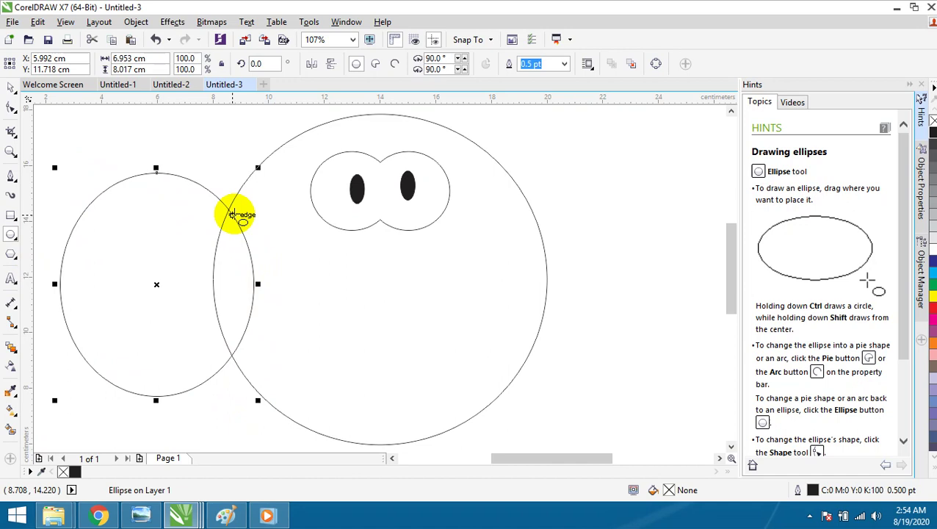
pyautogui.click(11, 87)
# Duplicate the left ellipse, shrink the copy and centre it horizontally inside the original.
pyautogui.hotkey('ctrl', 'd')
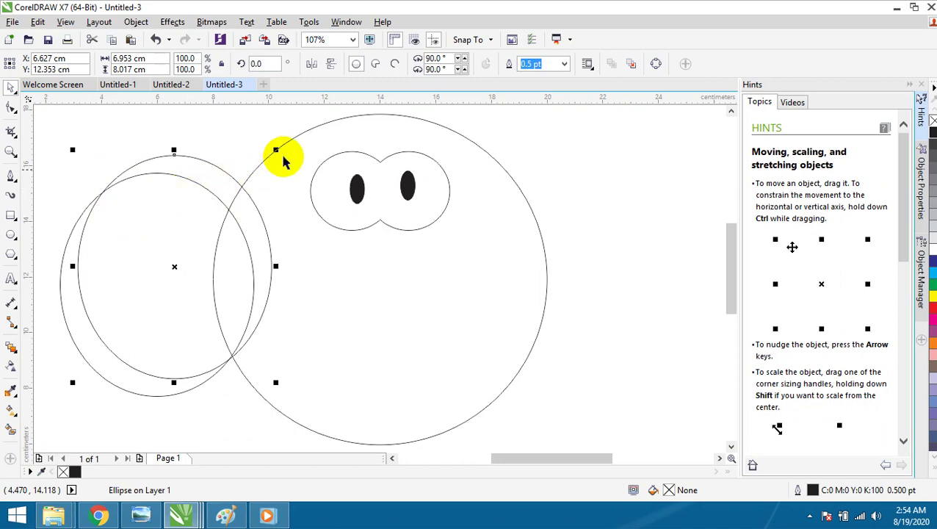
pyautogui.moveTo(268, 154); pyautogui.dragTo(237, 185)
pyautogui.keyDown('shift'); pyautogui.click(177, 183); pyautogui.keyUp('shift')
pyautogui.press('c')
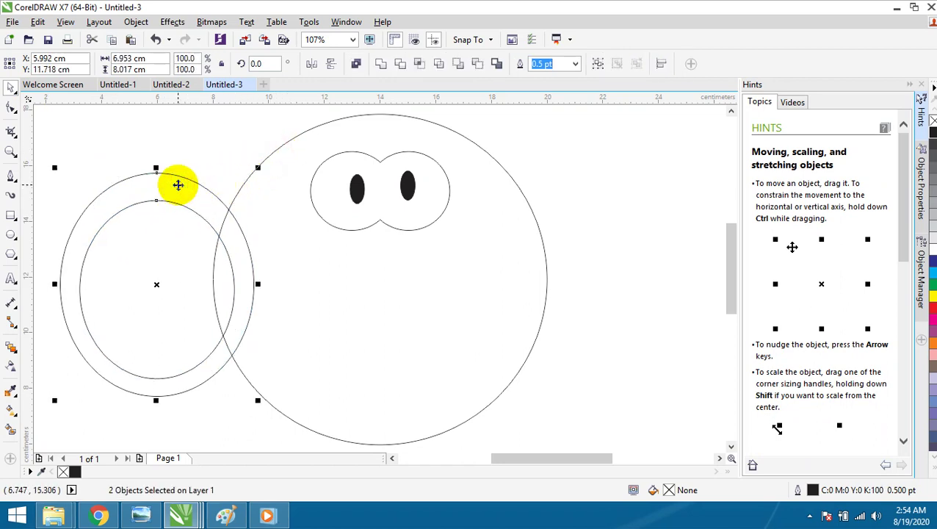
pyautogui.click(188, 153)
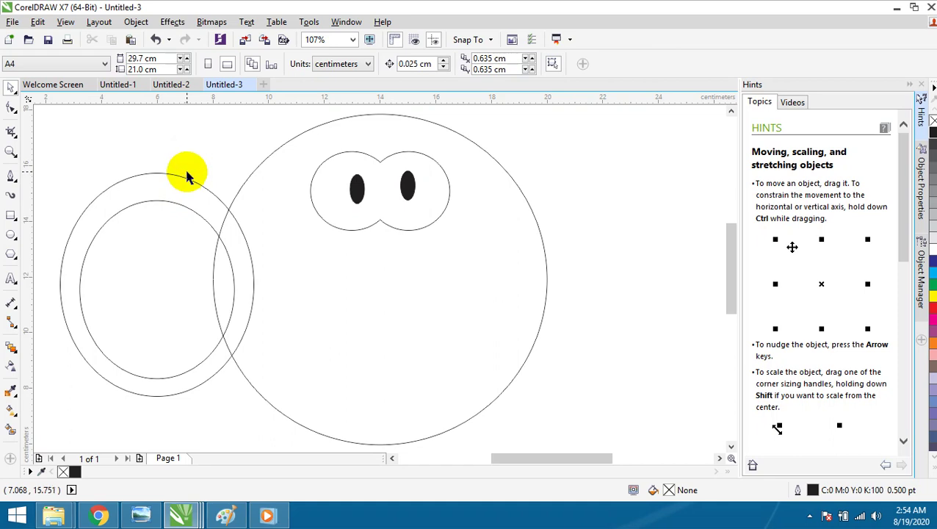
# Duplicate the left pair of nested ellipses onto the opposite edge of the large circle.
pyautogui.click(126, 189)
pyautogui.keyDown('shift'); pyautogui.click(129, 211); pyautogui.keyUp('shift')
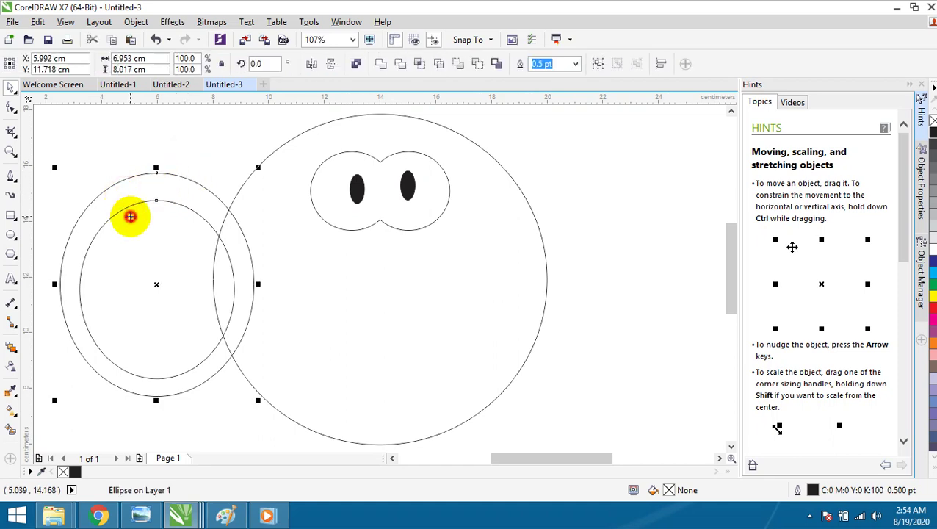
pyautogui.moveTo(140, 195); pyautogui.dragTo(565, 187)
pyautogui.click(609, 147)
# Align the two outer side ellipses vertically with each other, and align the two inner ones the same way.
pyautogui.click(602, 196)
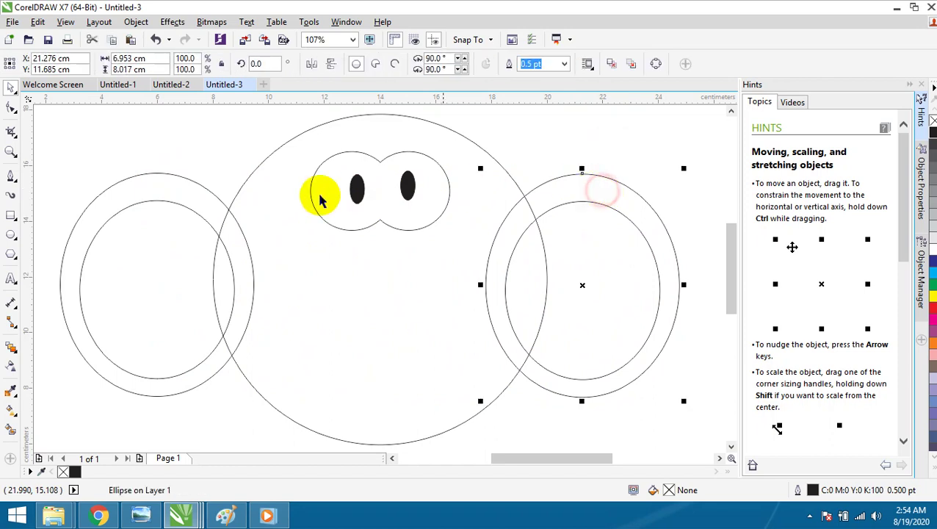
pyautogui.keyDown('shift'); pyautogui.click(199, 199); pyautogui.keyUp('shift')
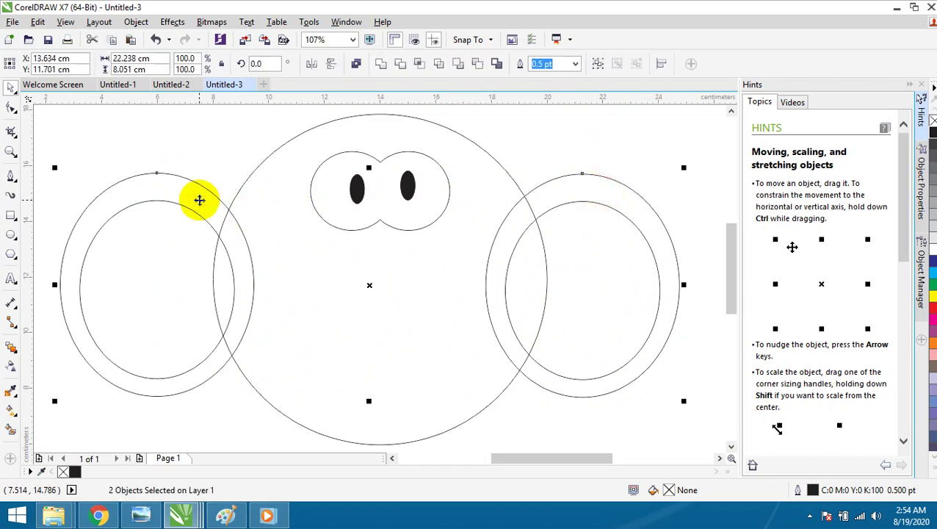
pyautogui.click(600, 233)
pyautogui.keyDown('shift'); pyautogui.click(175, 253); pyautogui.keyUp('shift')
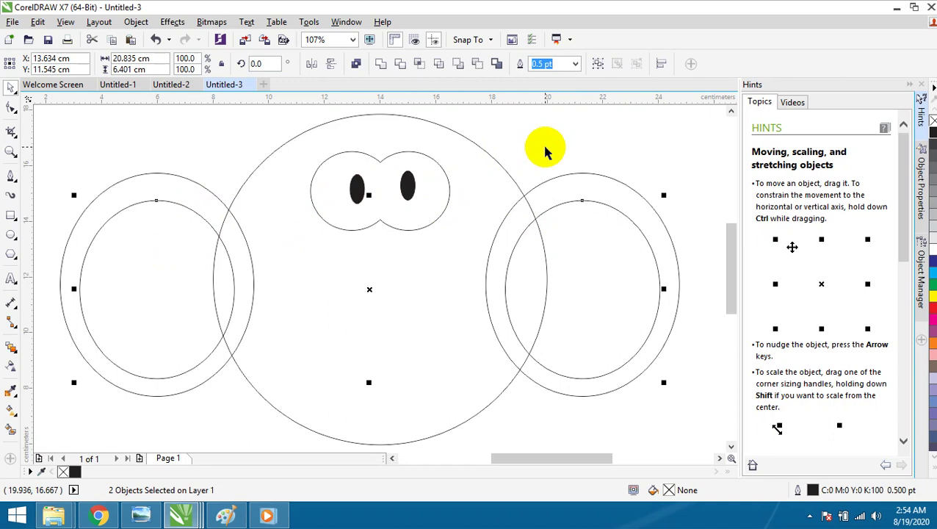
# Draw a wide ellipse about 17 × 11 cm beside the page and a circle about 2.2 cm wide centred on its top edge.
pyautogui.scroll(-3, 580, 234)
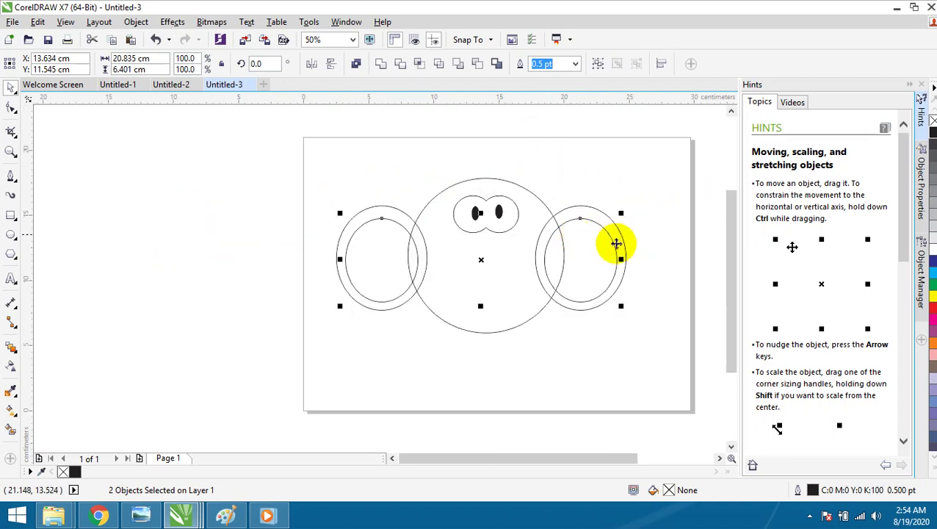
pyautogui.scroll(-2, 731, 273)
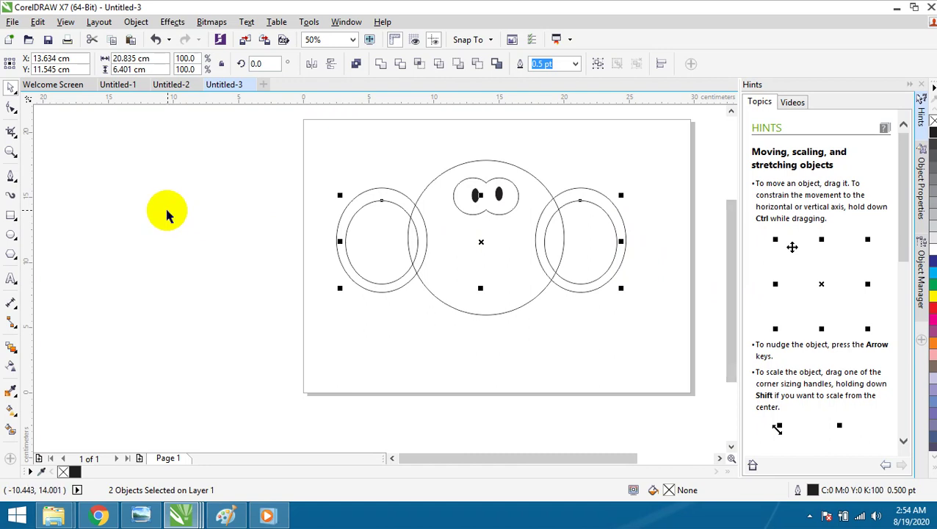
pyautogui.click(15, 234)
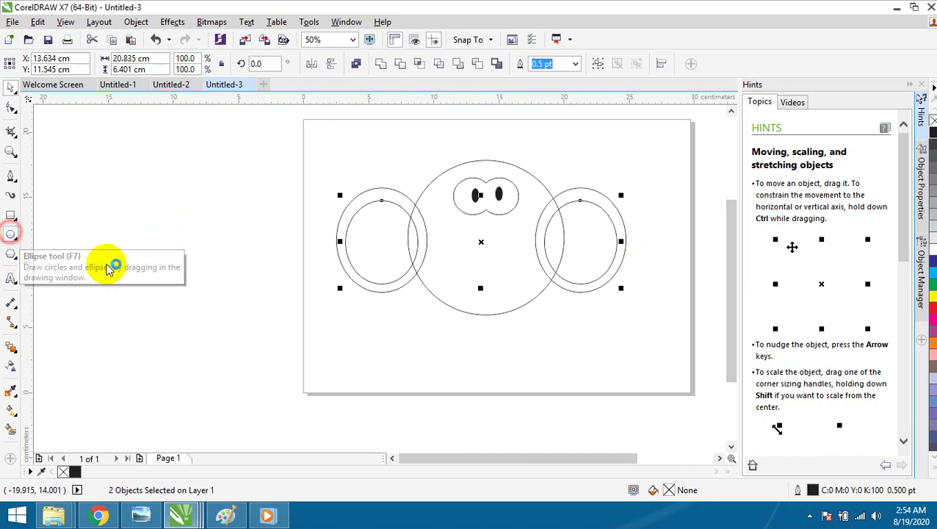
pyautogui.moveTo(137, 298); pyautogui.dragTo(359, 440)
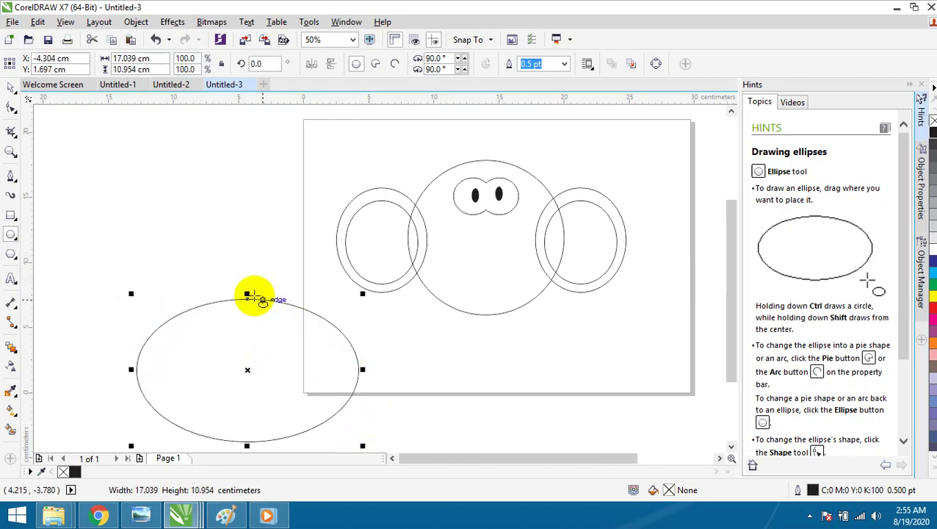
pyautogui.moveTo(236, 285); pyautogui.dragTo(263, 313)
pyautogui.click(11, 86)
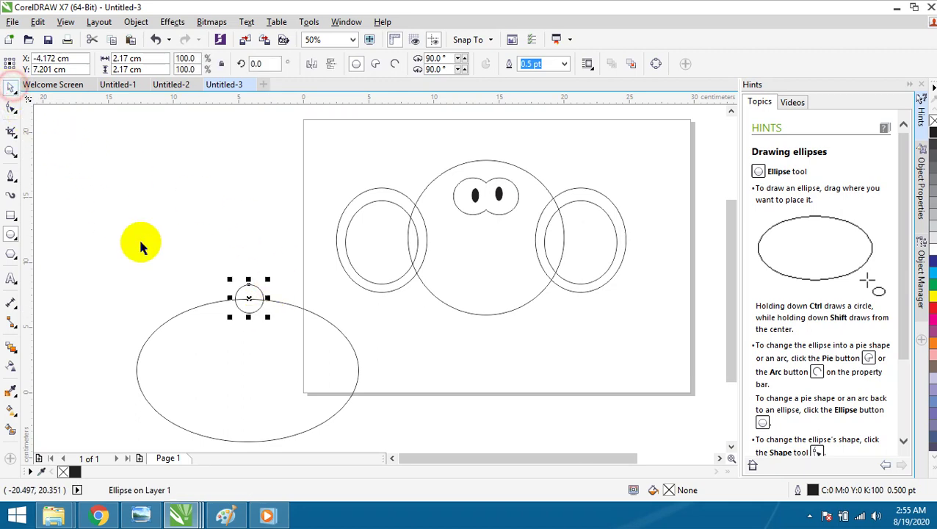
pyautogui.keyDown('shift'); pyautogui.click(246, 338); pyautogui.keyUp('shift')
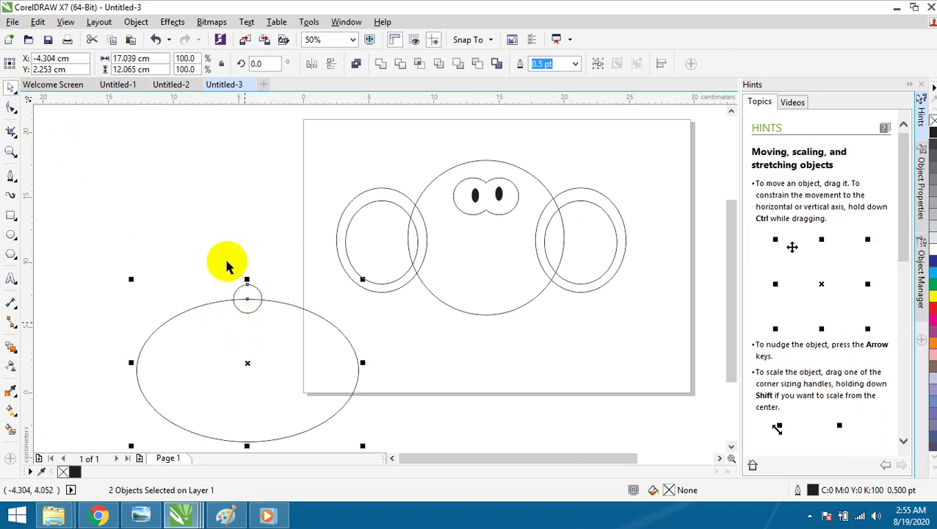
# Weld the small circle to the wide ellipse and move the welded shape over the lower face, with its bump just below the eyes.
pyautogui.click(222, 235)
pyautogui.moveTo(87, 279); pyautogui.dragTo(378, 433)
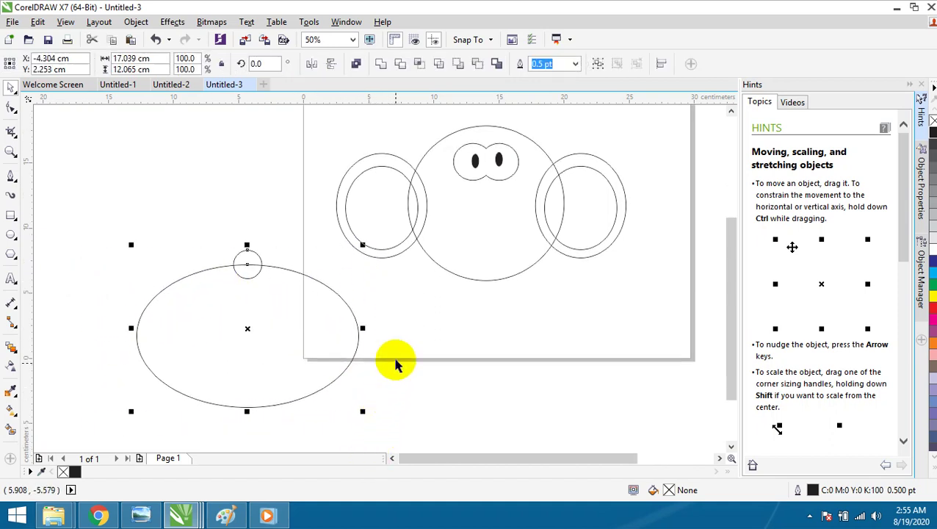
pyautogui.click(381, 63)
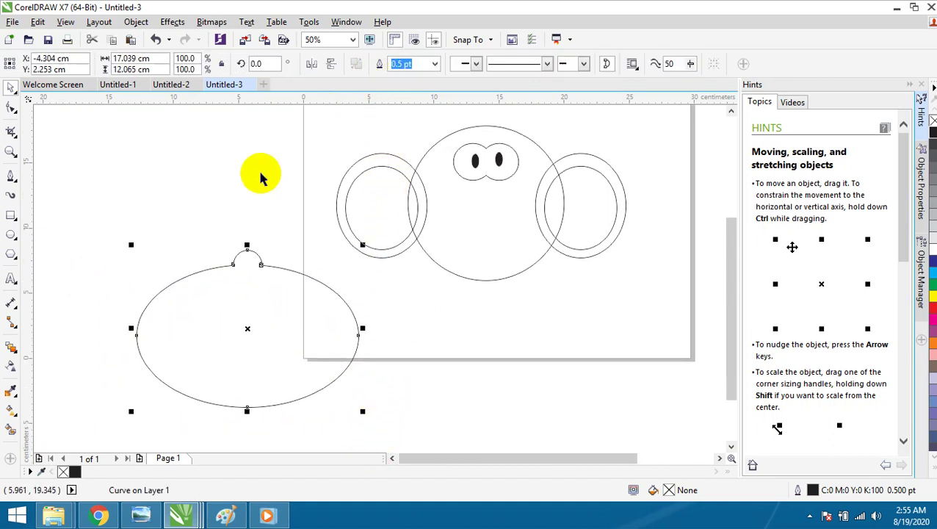
pyautogui.click(203, 194)
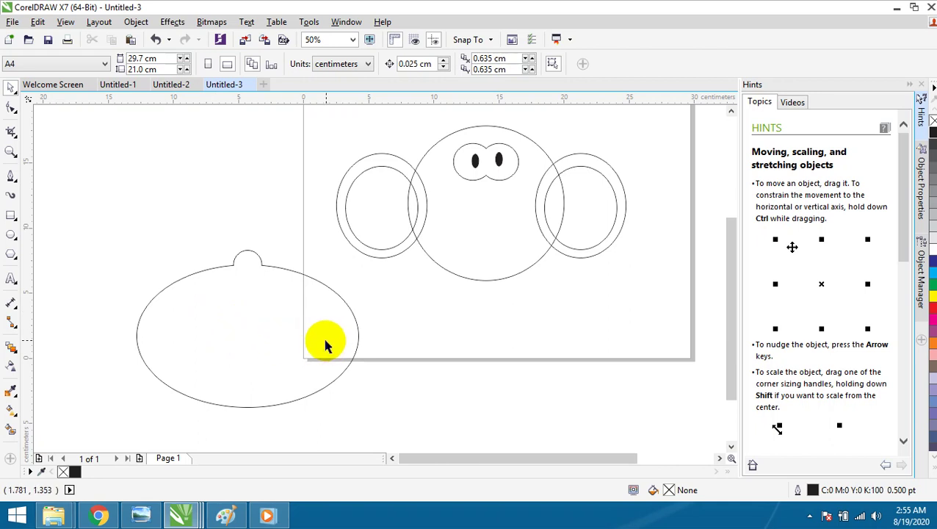
pyautogui.moveTo(325, 339); pyautogui.dragTo(556, 259)
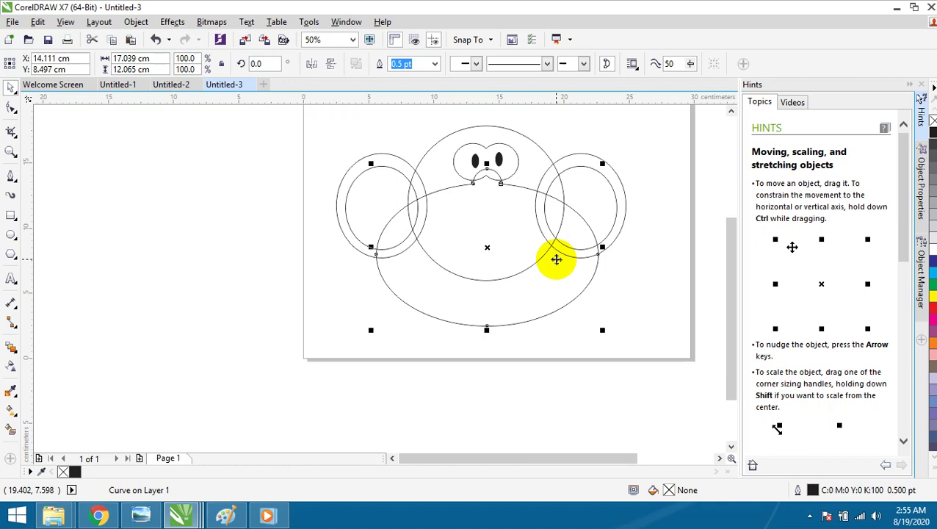
pyautogui.click(241, 183)
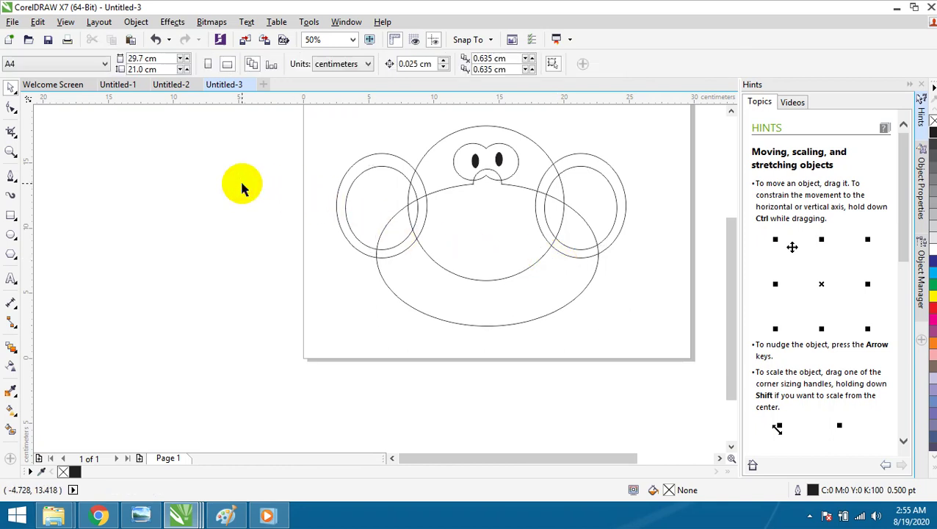
# Fill the large head circle with 80% black and the joined eye shape with white.
pyautogui.click(527, 144)
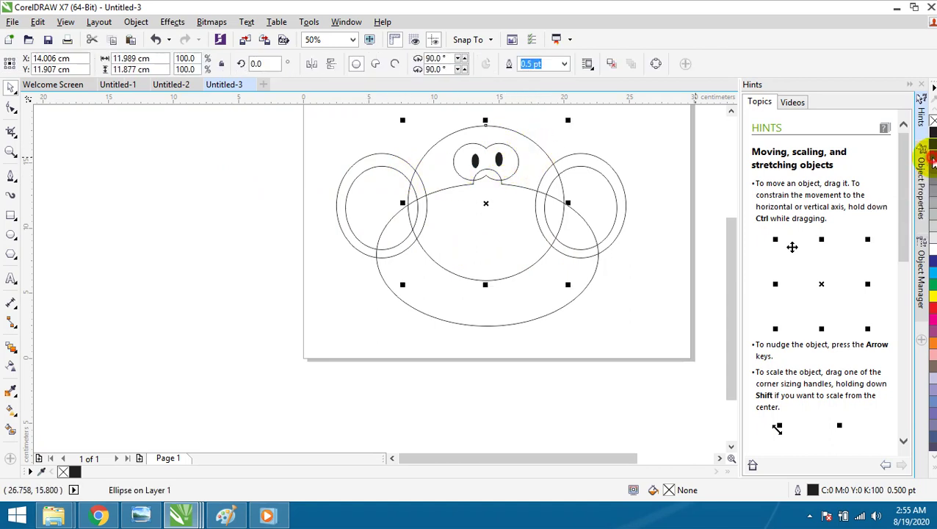
pyautogui.click(929, 159)
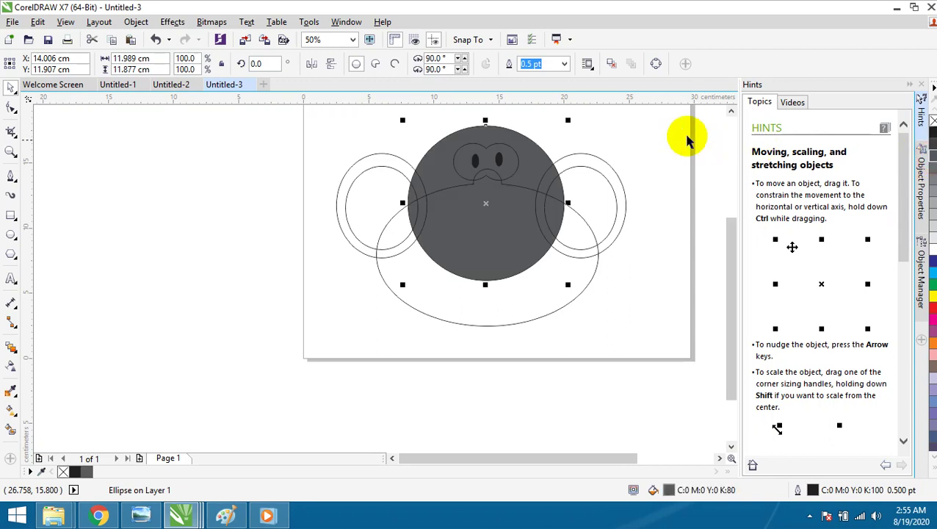
pyautogui.click(636, 130)
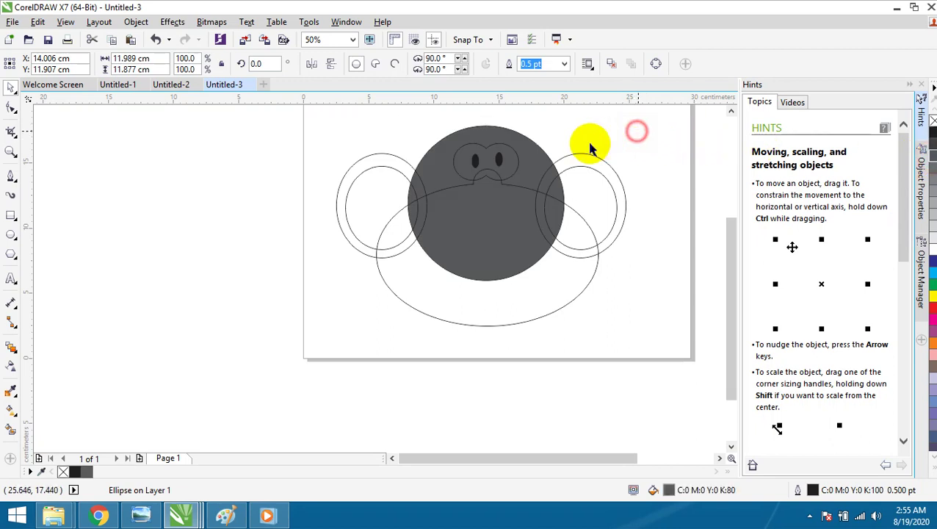
pyautogui.click(519, 163)
pyautogui.click(930, 242)
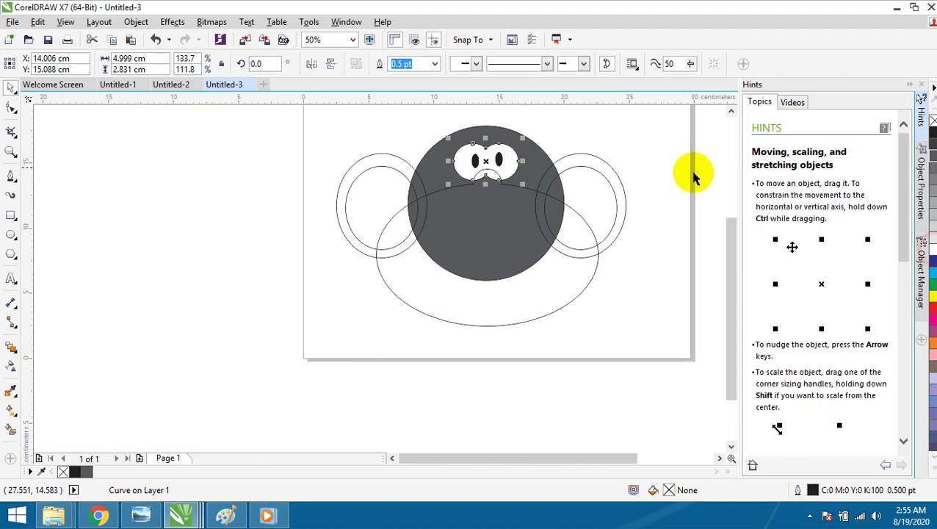
pyautogui.click(638, 149)
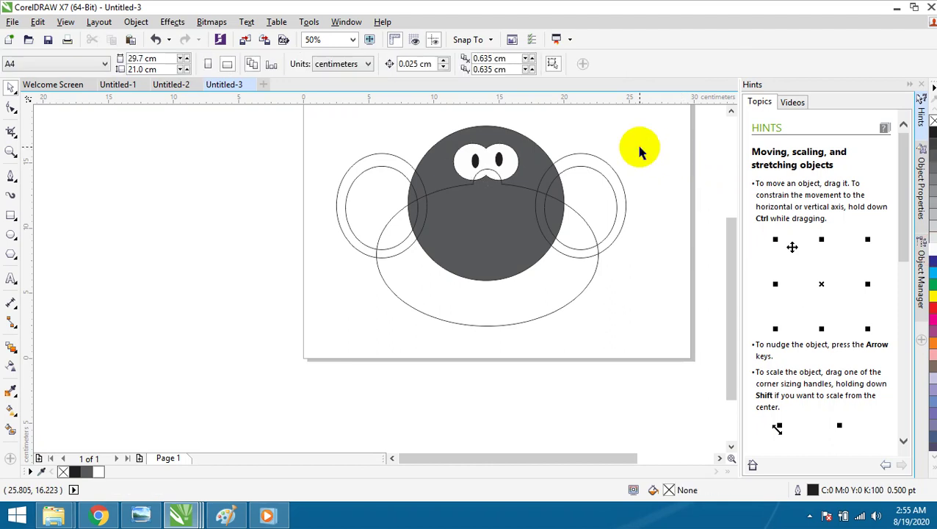
# Fill the inner ellipses of both ears with 80% black.
pyautogui.click(607, 200)
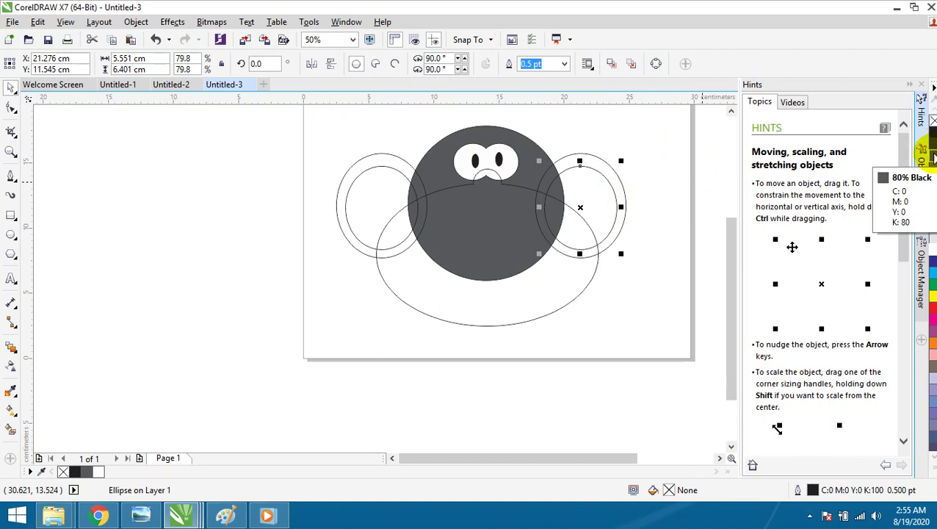
pyautogui.click(927, 158)
pyautogui.click(387, 182)
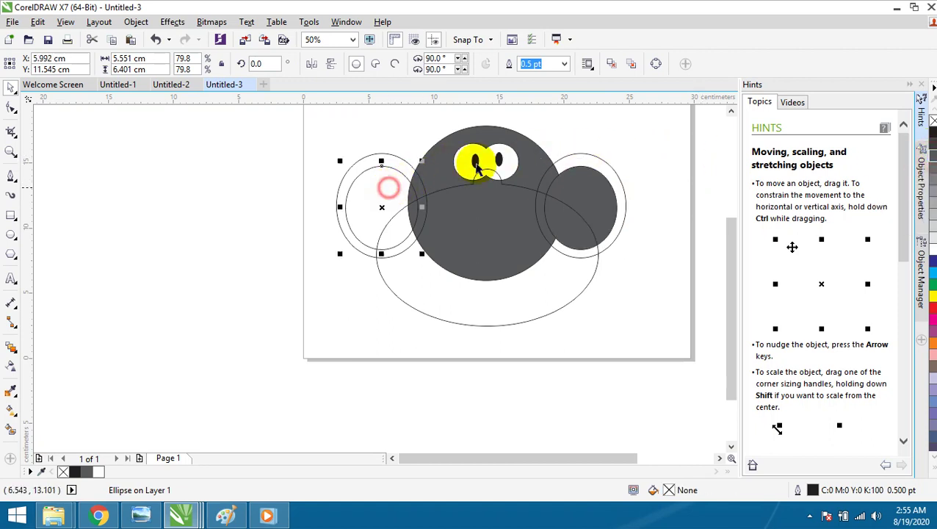
pyautogui.click(926, 157)
pyautogui.click(320, 157)
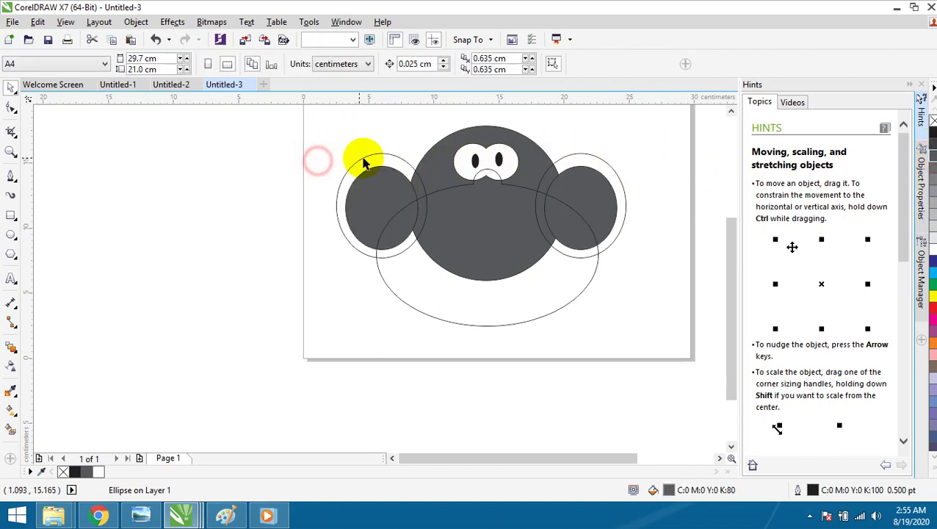
# Fill the outer ellipses of both ears with light grey.
pyautogui.click(365, 156)
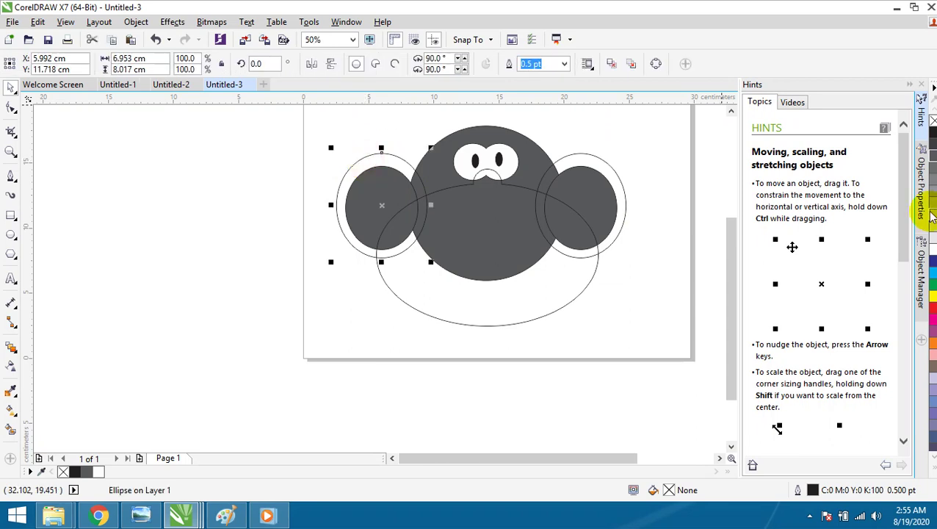
pyautogui.click(926, 200)
pyautogui.click(611, 169)
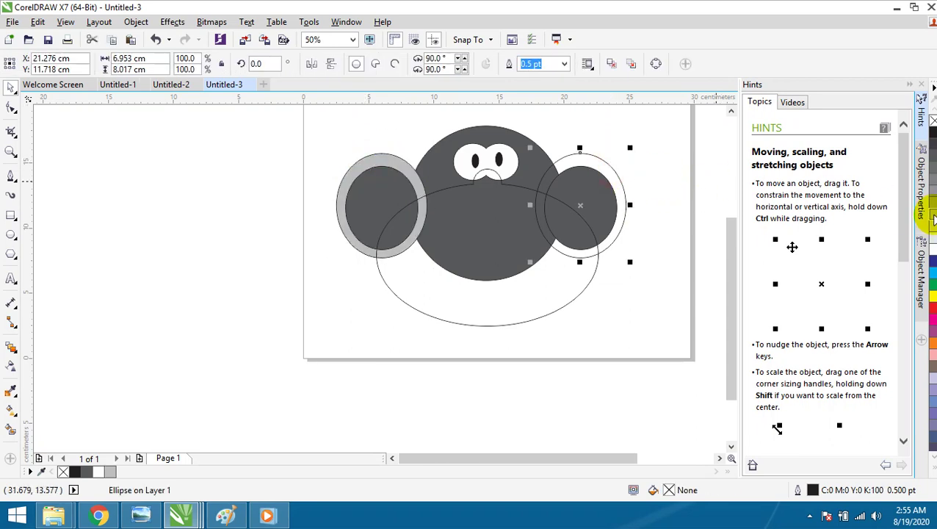
pyautogui.click(927, 200)
pyautogui.click(675, 175)
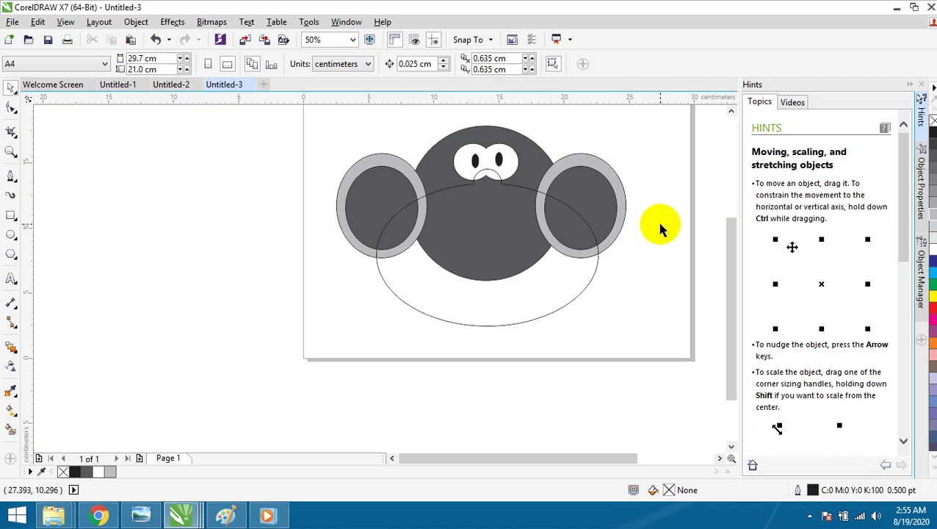
# Fill the welded muzzle shape with 50% black.
pyautogui.click(562, 279)
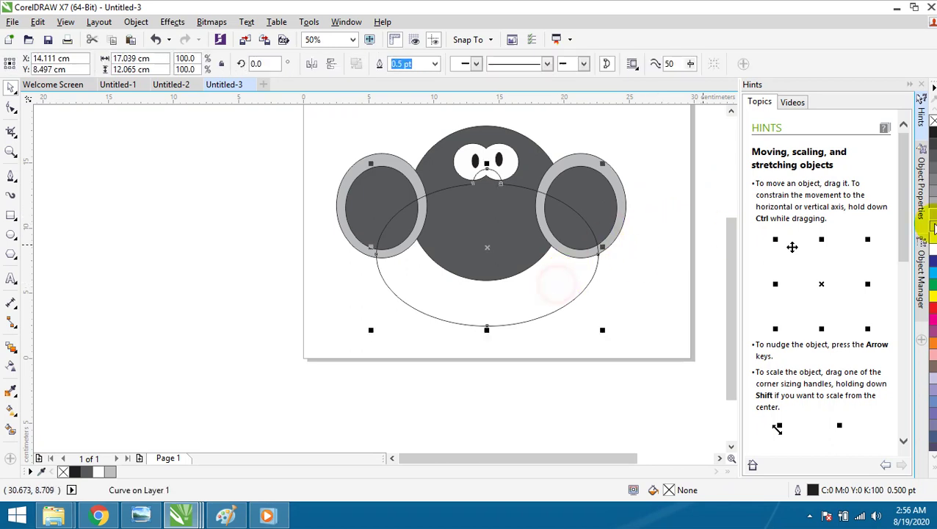
pyautogui.click(929, 189)
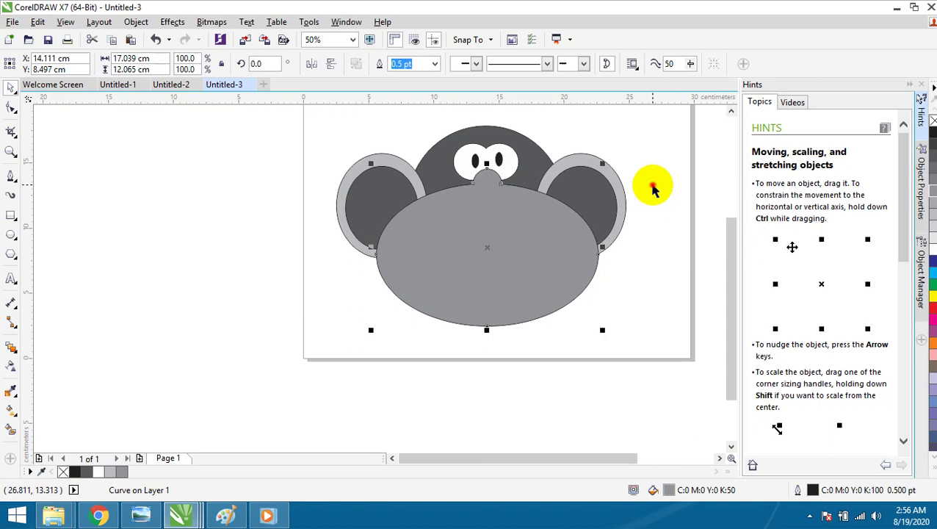
pyautogui.click(653, 187)
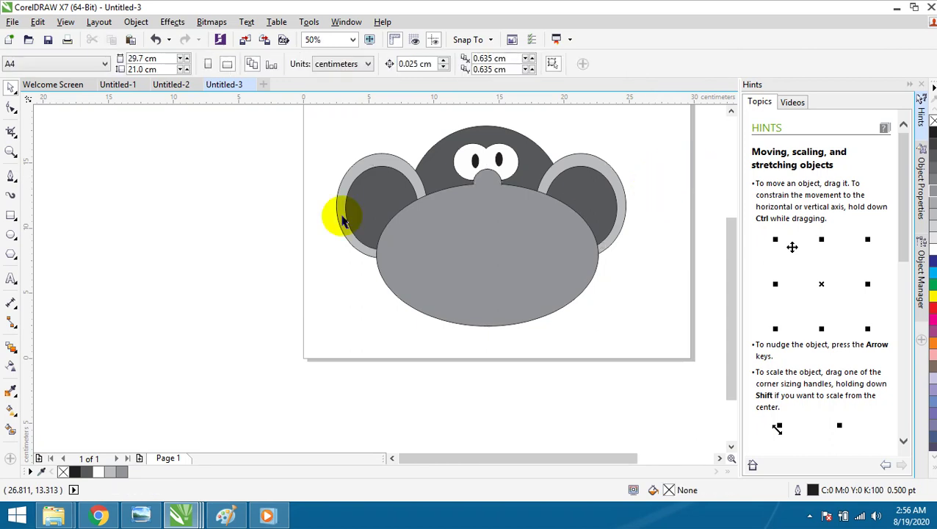
# Draw an ellipse about 2.3 × 2.4 cm on the lower muzzle and fill it black as a mouth.
pyautogui.click(11, 235)
pyautogui.moveTo(464, 265); pyautogui.dragTo(497, 299)
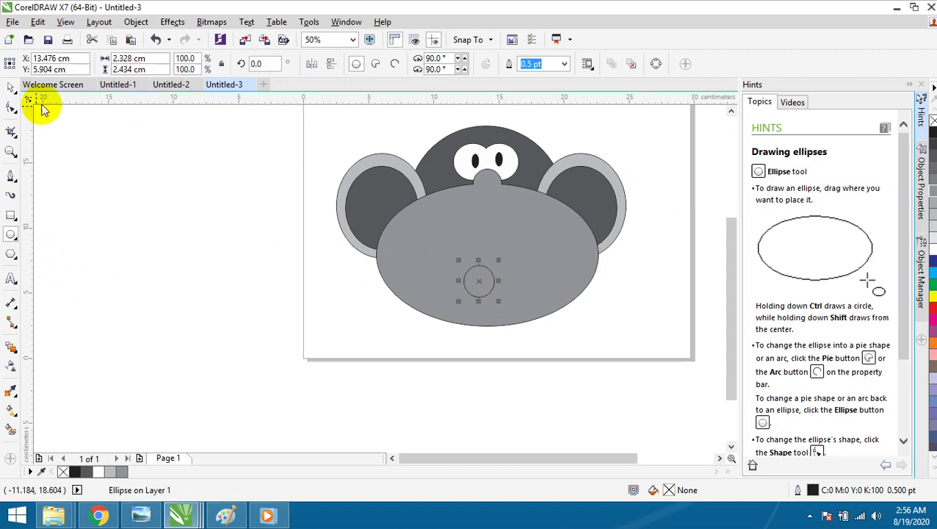
pyautogui.click(11, 86)
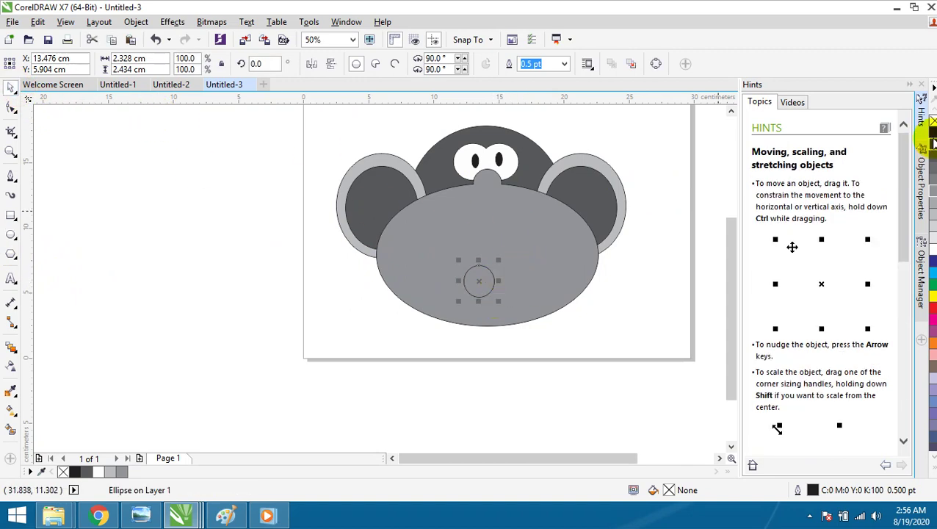
pyautogui.click(933, 132)
pyautogui.click(654, 146)
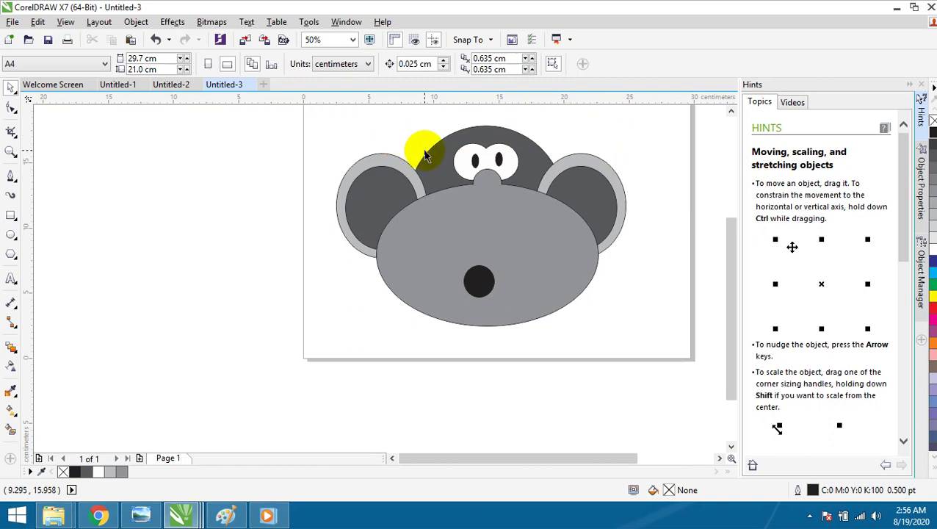
# Set the outline width of the welded muzzle and the dark head ellipse to 3.0 pt.
pyautogui.scroll(2, 425, 154)
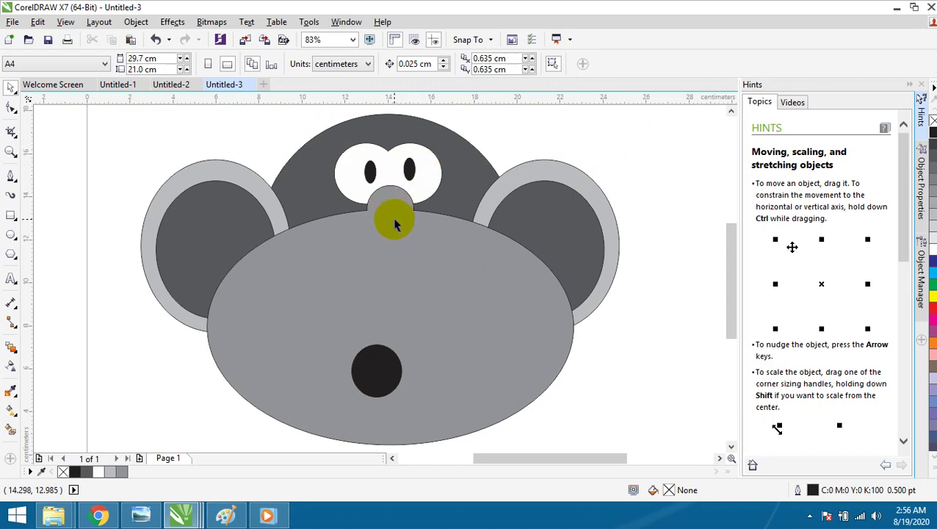
pyautogui.click(456, 224)
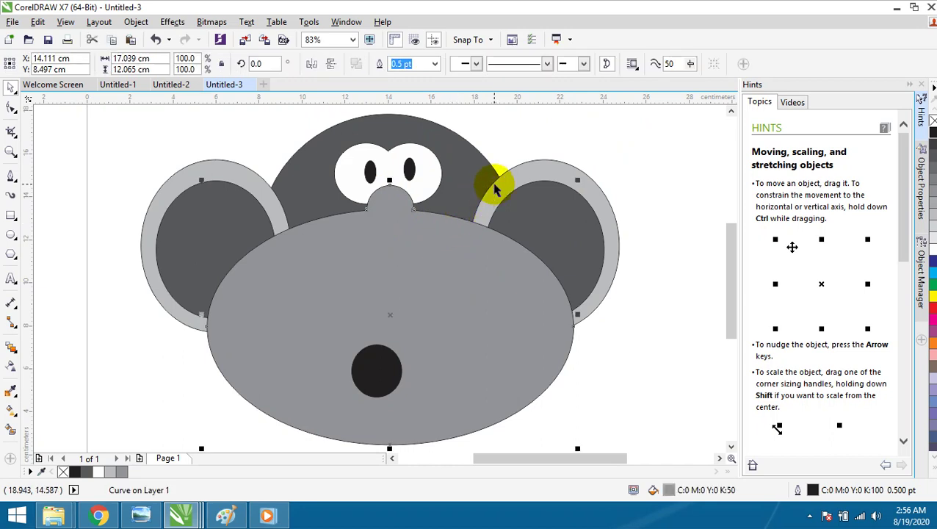
pyautogui.click(435, 65)
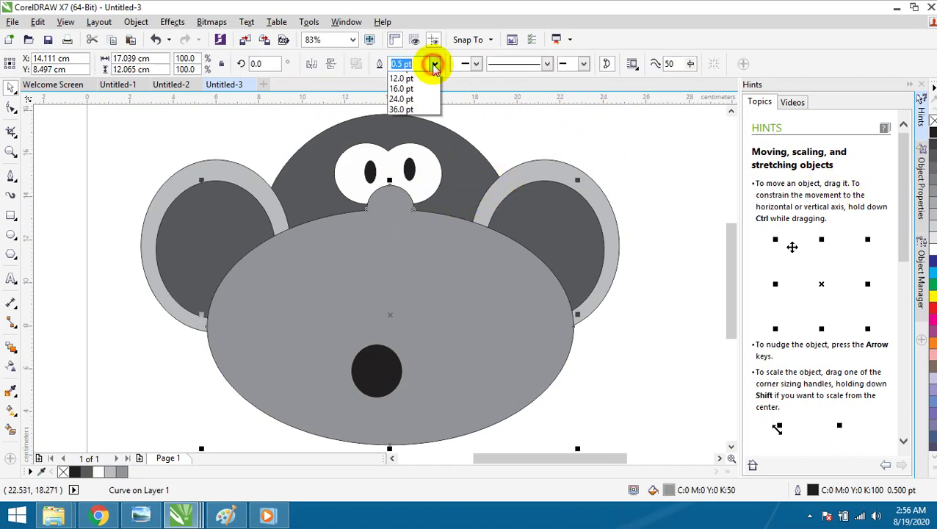
pyautogui.click(399, 156)
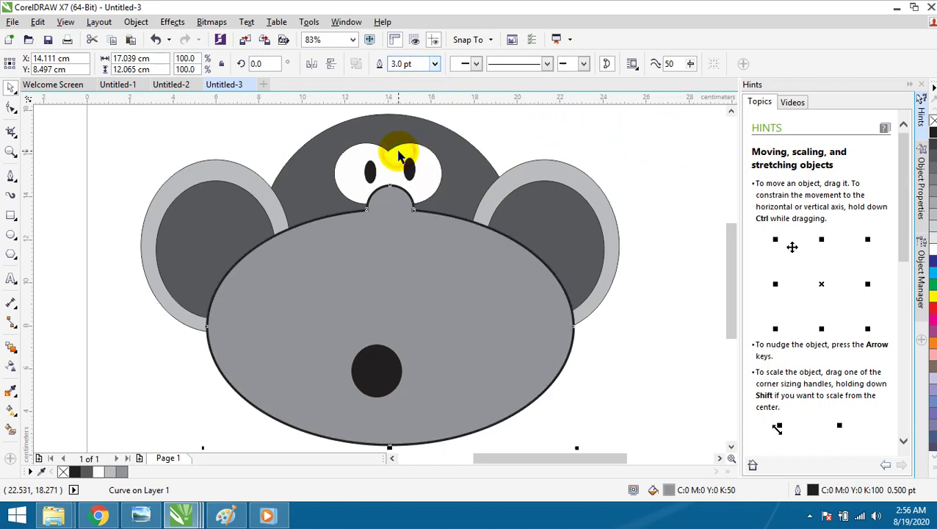
pyautogui.click(444, 138)
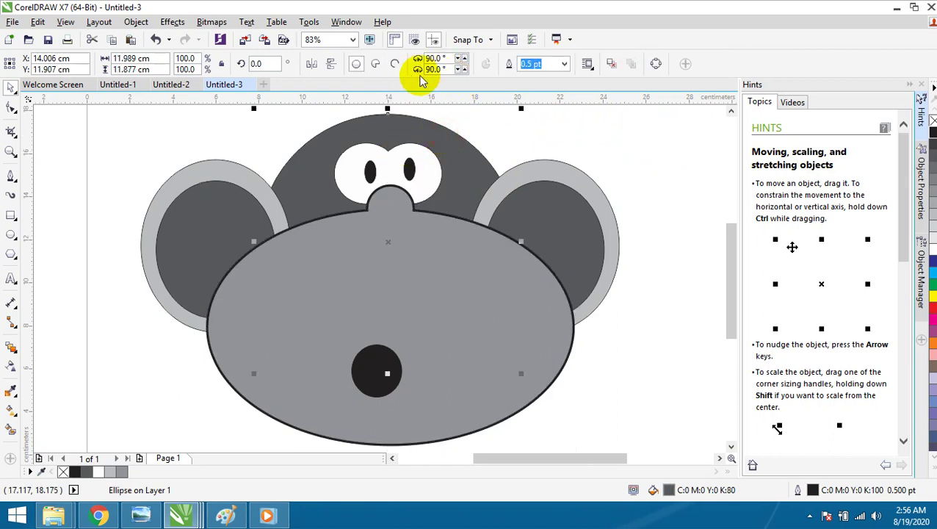
pyautogui.click(565, 64)
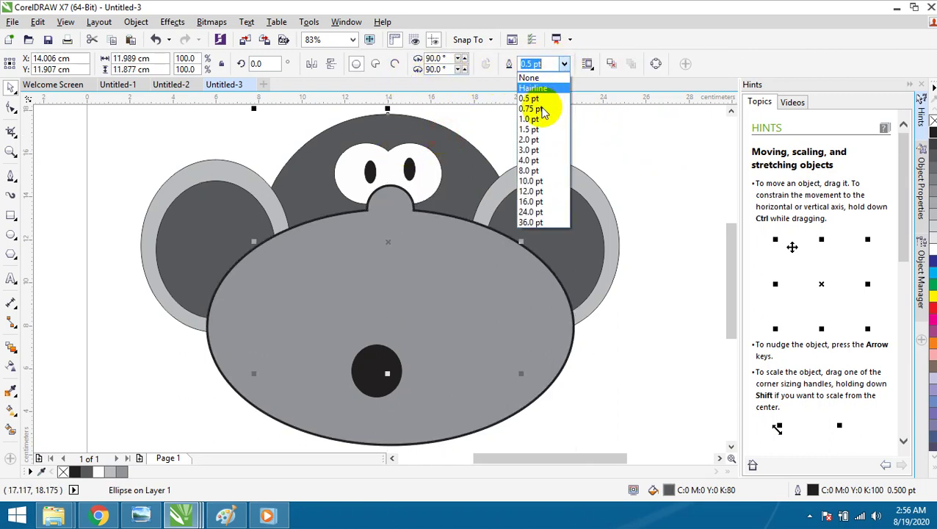
pyautogui.click(563, 149)
# Set the outline width of both light grey outer ear ellipses to 3.0 pt and leave nothing selected.
pyautogui.click(567, 172)
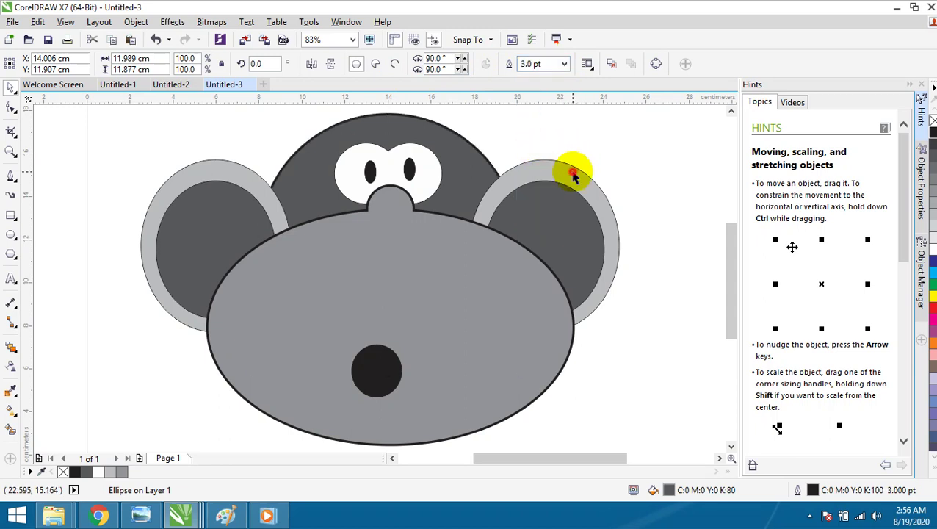
pyautogui.click(565, 64)
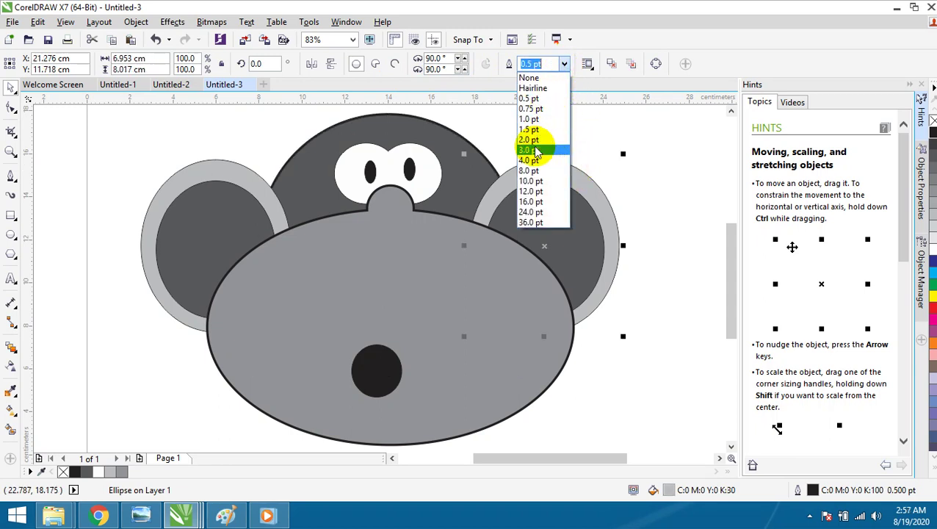
pyautogui.click(536, 150)
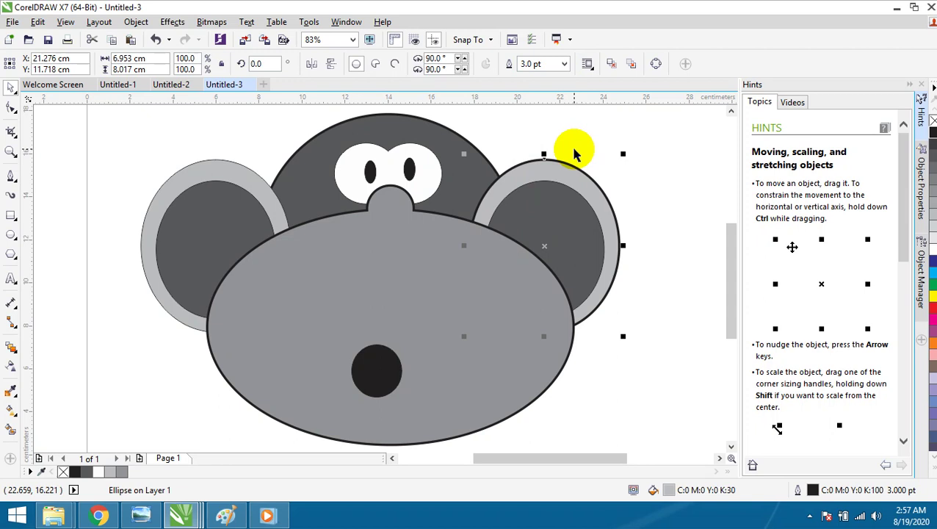
pyautogui.click(245, 177)
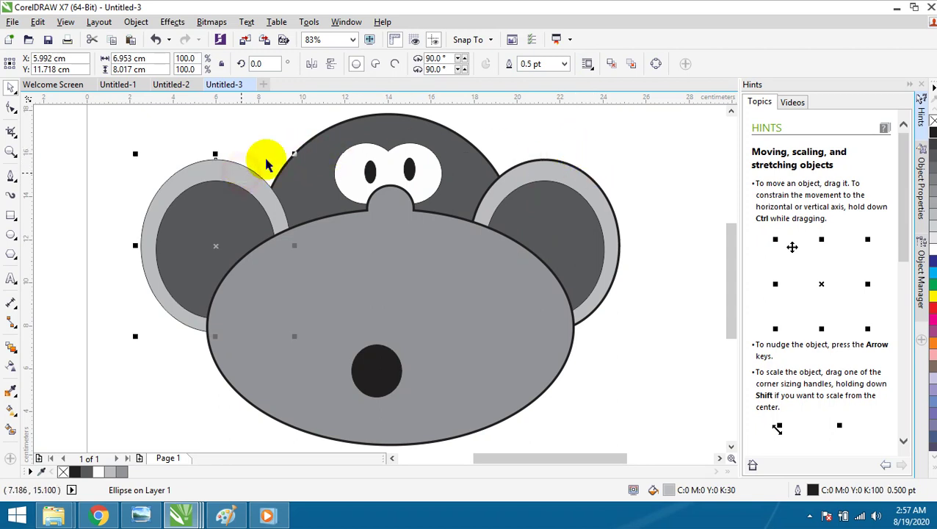
pyautogui.click(564, 64)
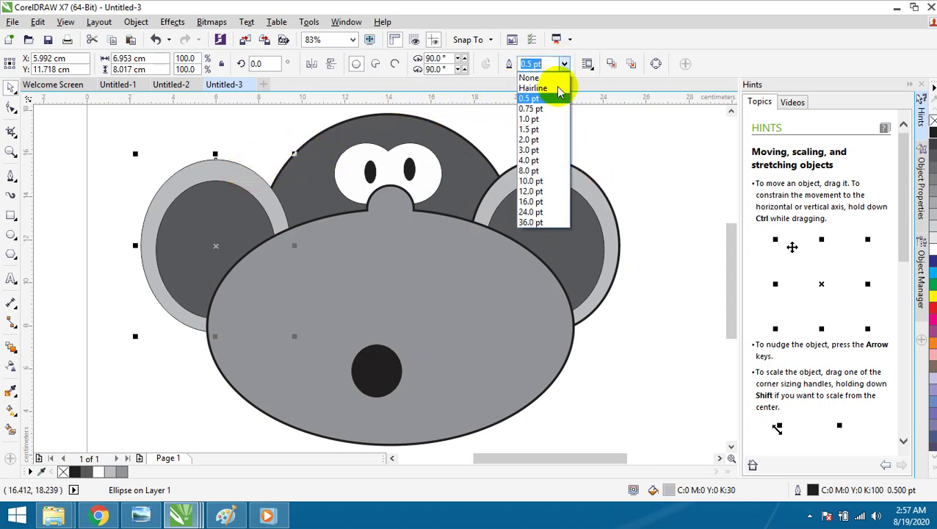
pyautogui.click(536, 150)
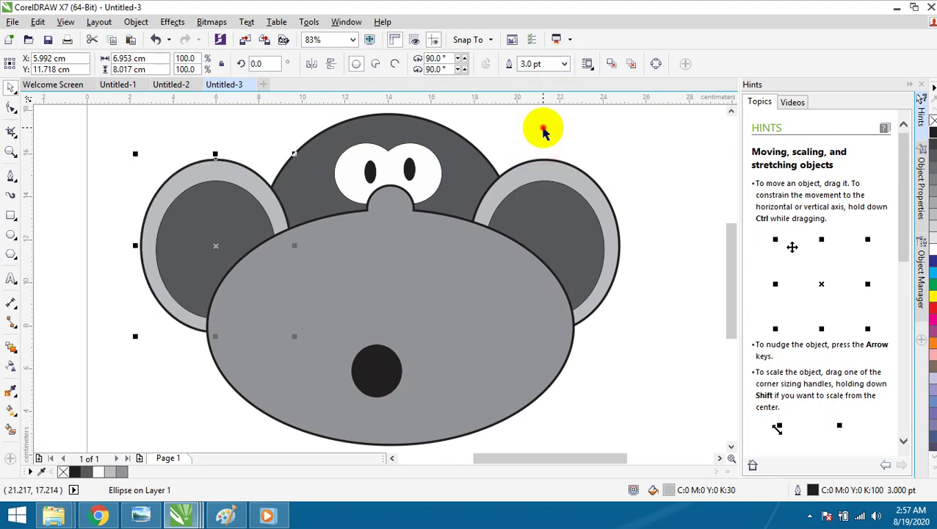
pyautogui.click(544, 131)
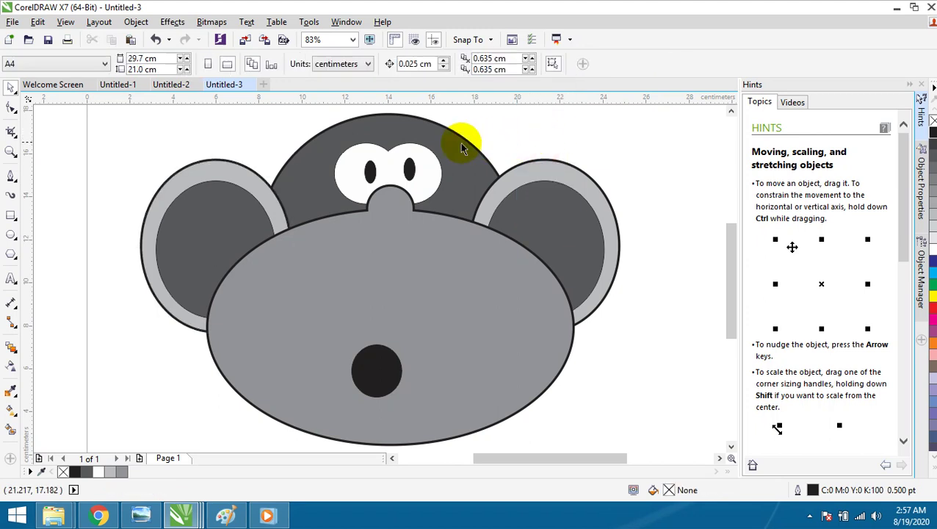
pyautogui.click(432, 155)
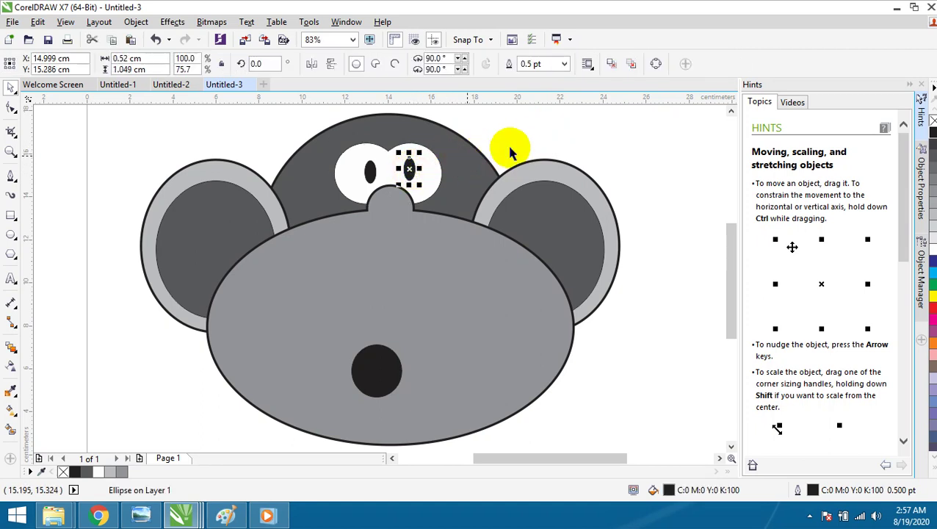
pyautogui.click(542, 136)
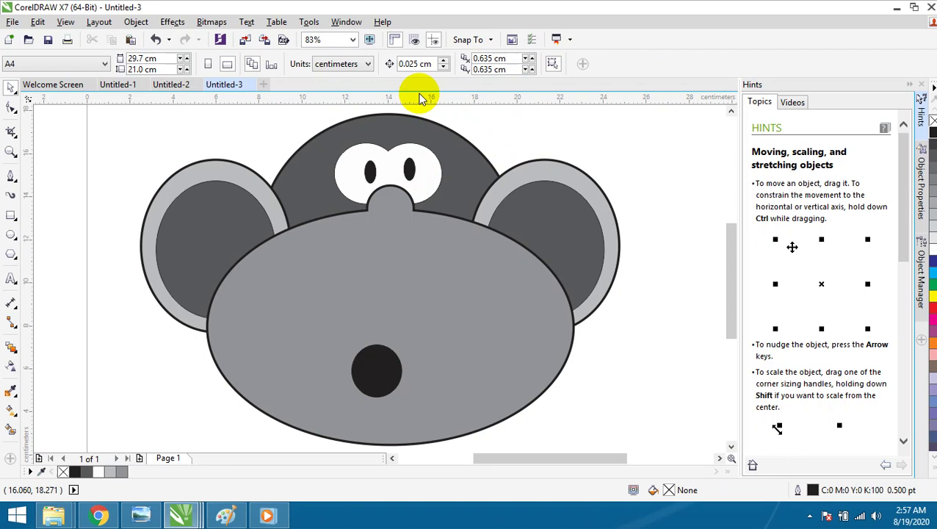
# Fit the page to the window and preview the monkey face in full screen, then return to the drawing.
pyautogui.hotkey('shift', 'F4')
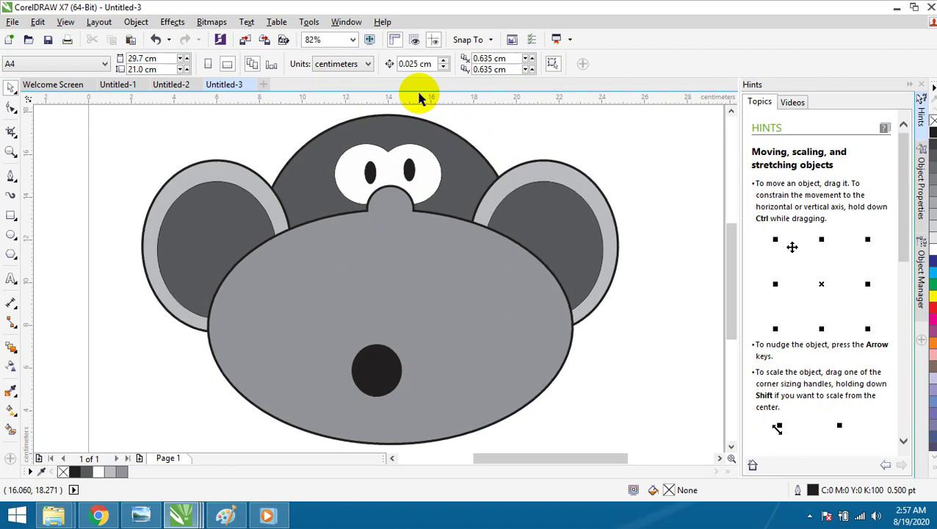
pyautogui.press('F9')
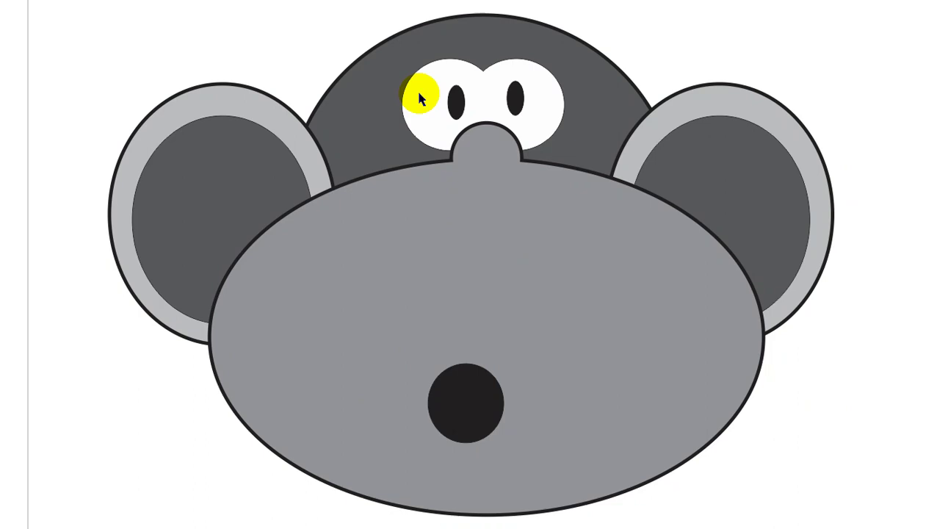
pyautogui.press('F9')
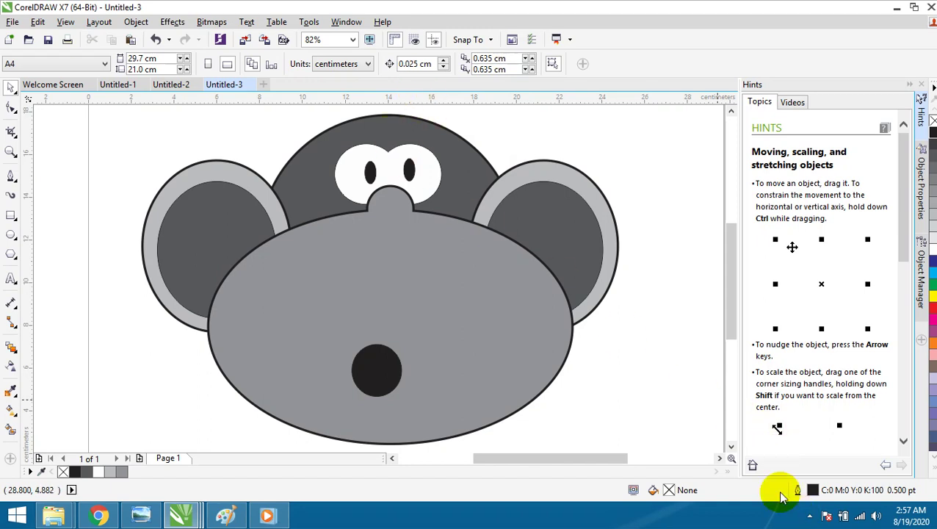
pyautogui.click(810, 516)
pyautogui.click(831, 442)
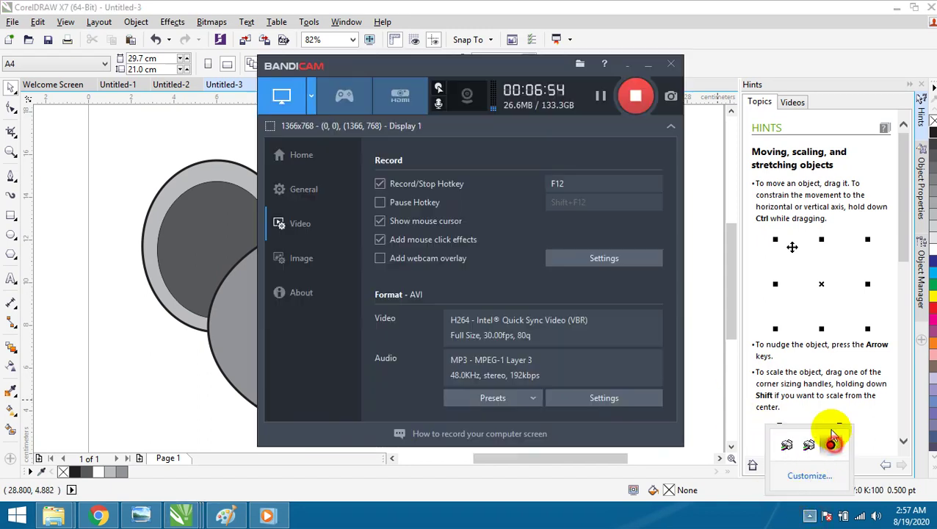